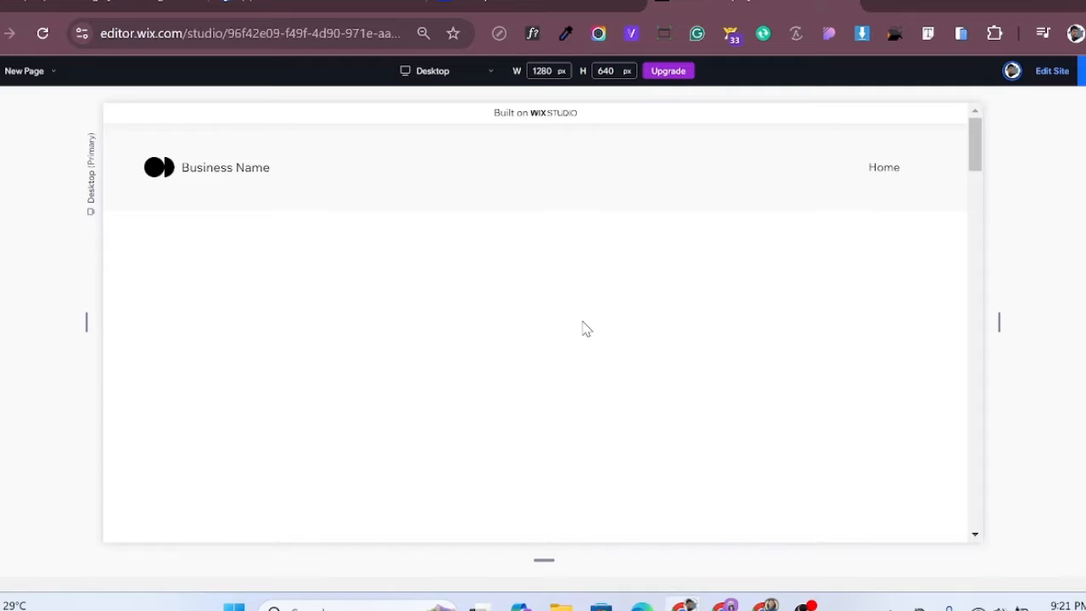
Preview the page's character sections from 01 to 04 and examine how their text and images animate during scrolling.
scroll(584, 328, down, 5)
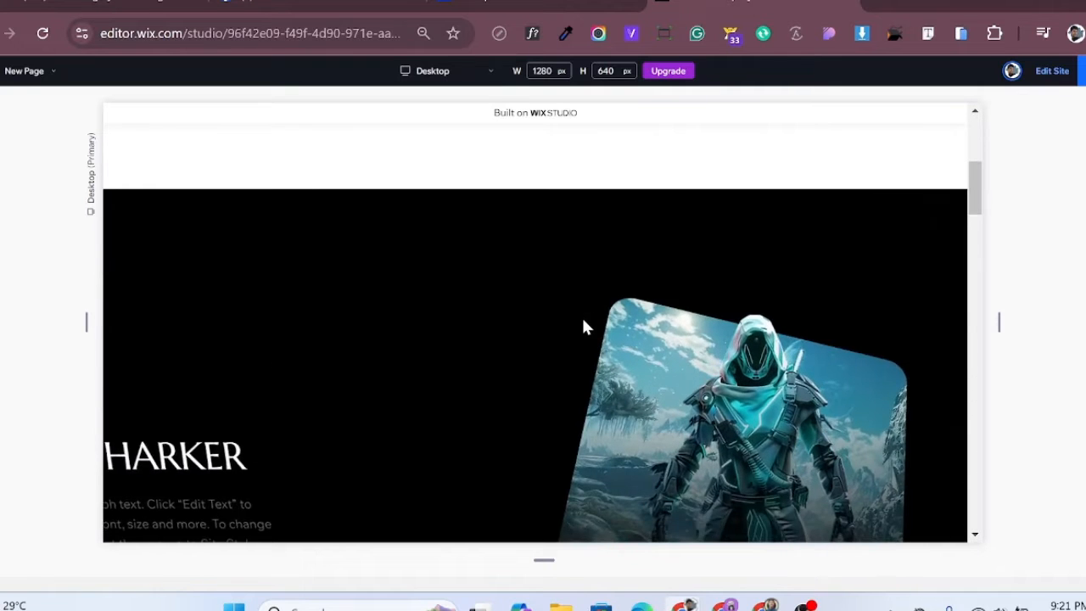
scroll(584, 328, down, 1)
scroll(584, 327, down, 5)
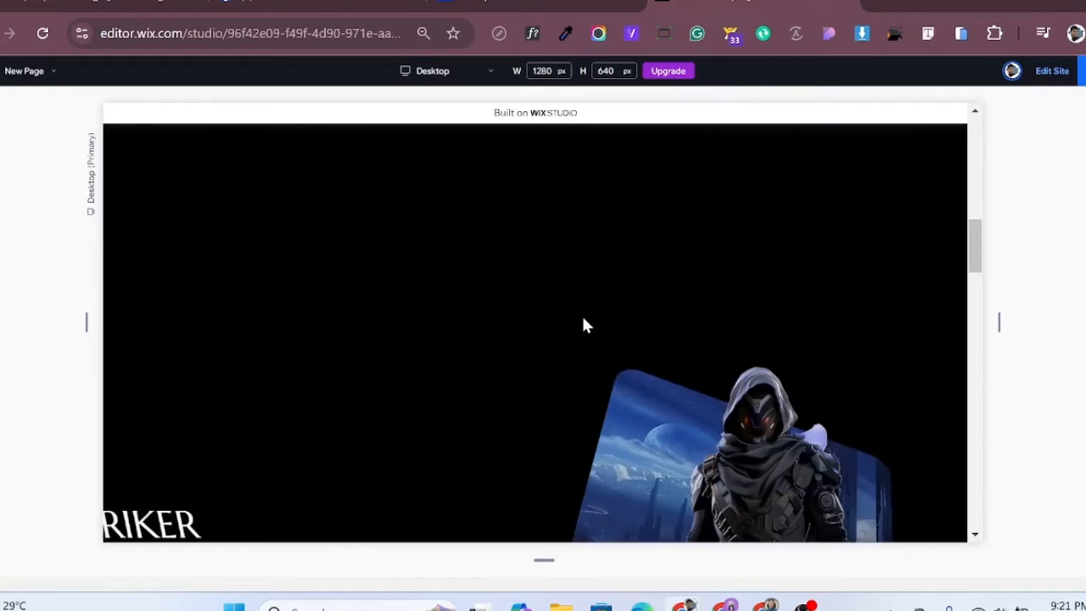
scroll(583, 325, down, 5)
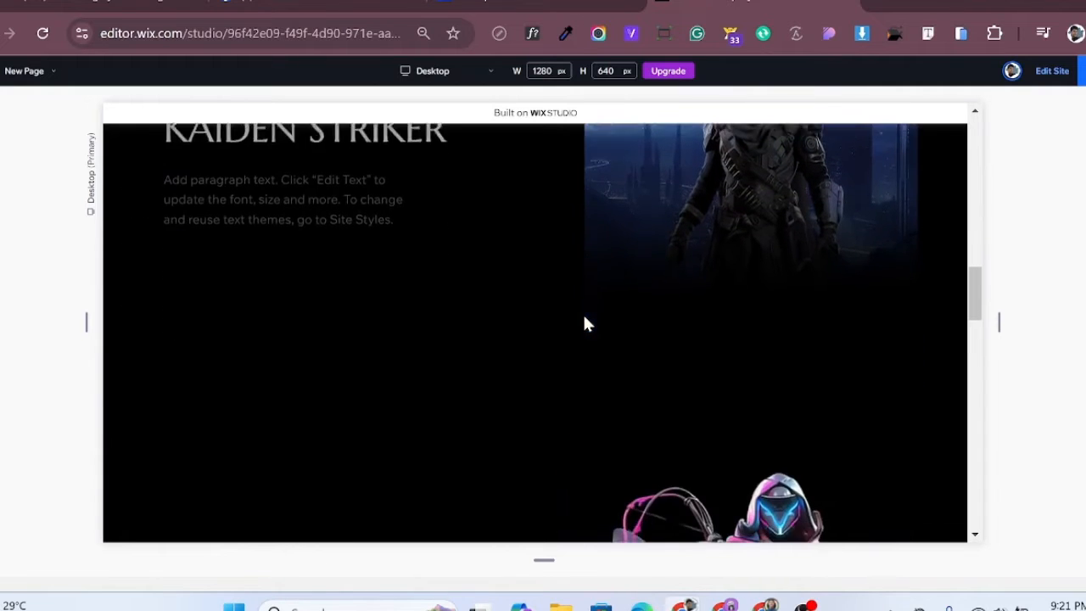
scroll(583, 324, down, 5)
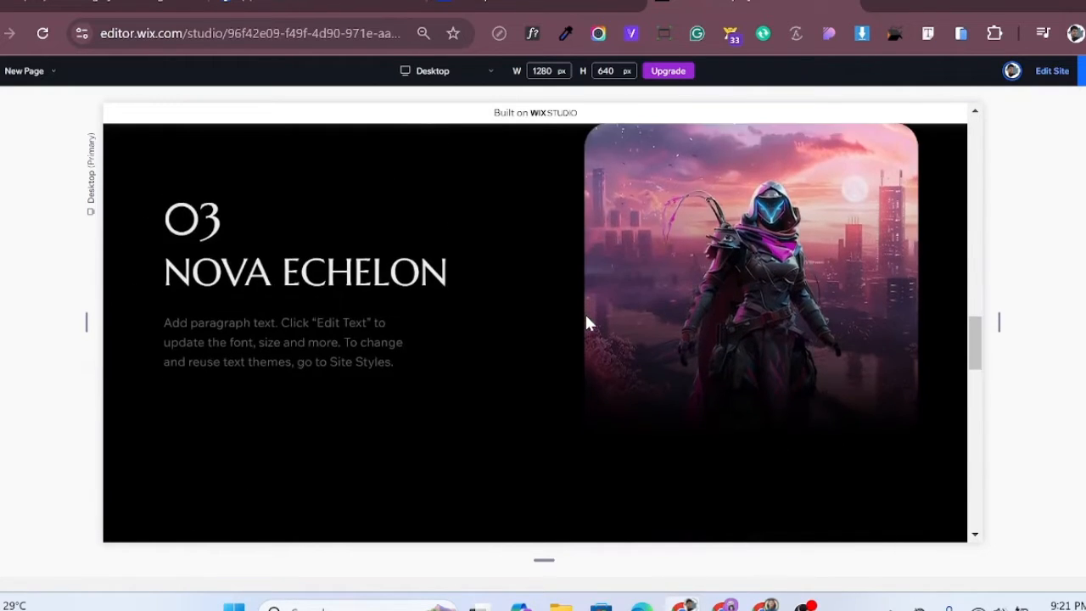
scroll(587, 323, down, 5)
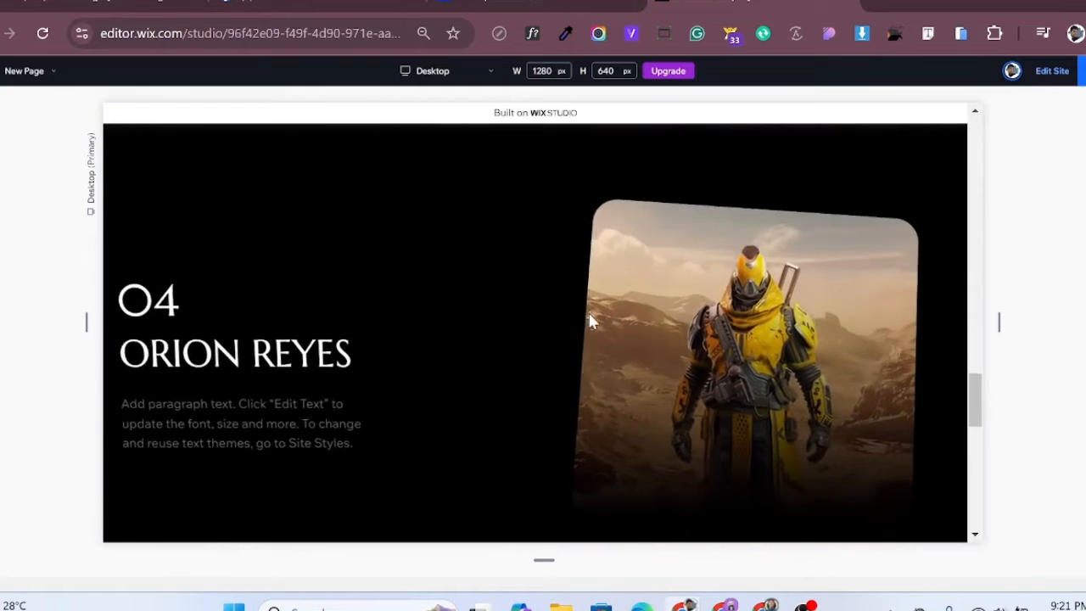
scroll(591, 321, down, 2)
scroll(592, 320, up, 4)
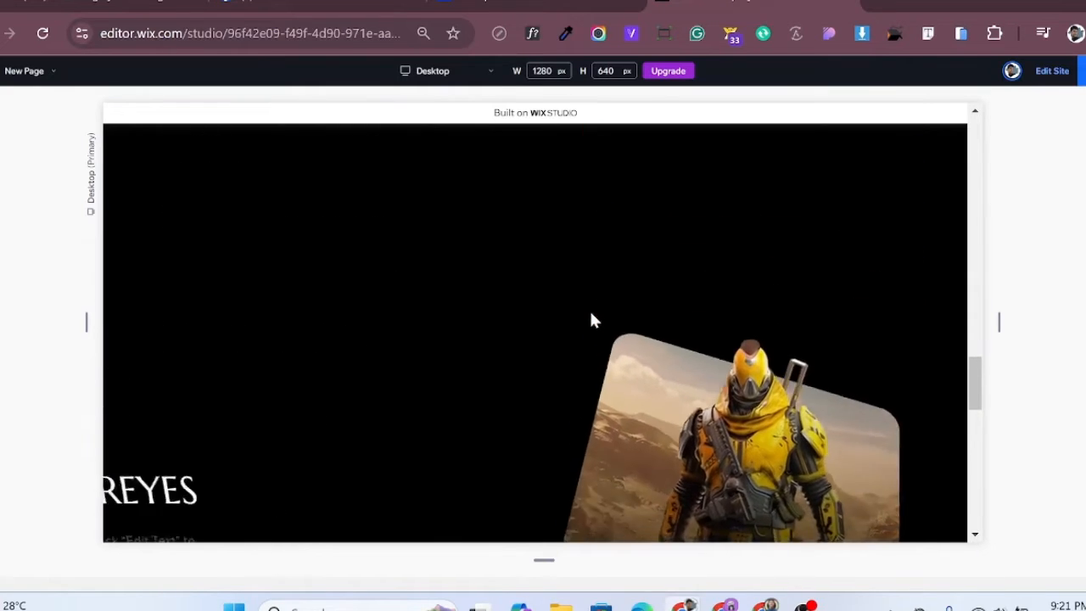
scroll(592, 320, up, 4)
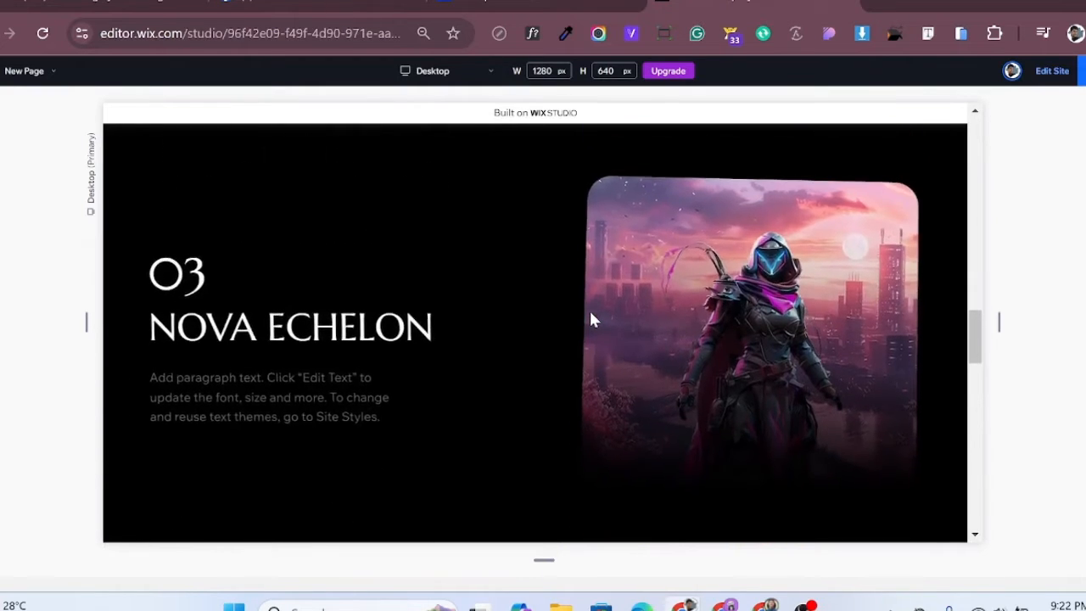
scroll(472, 296, up, 4)
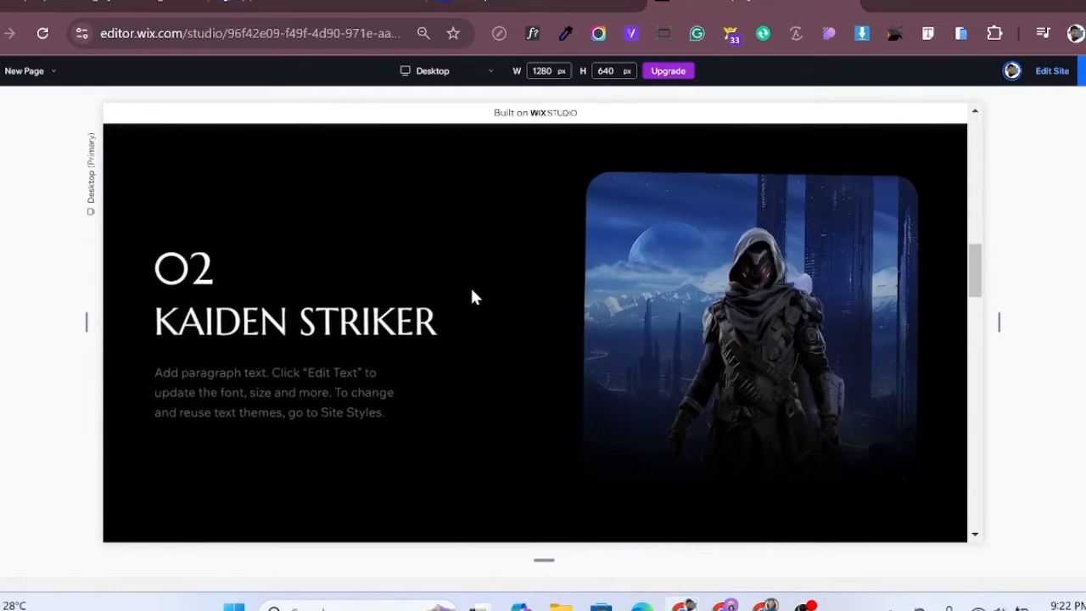
scroll(472, 297, up, 4)
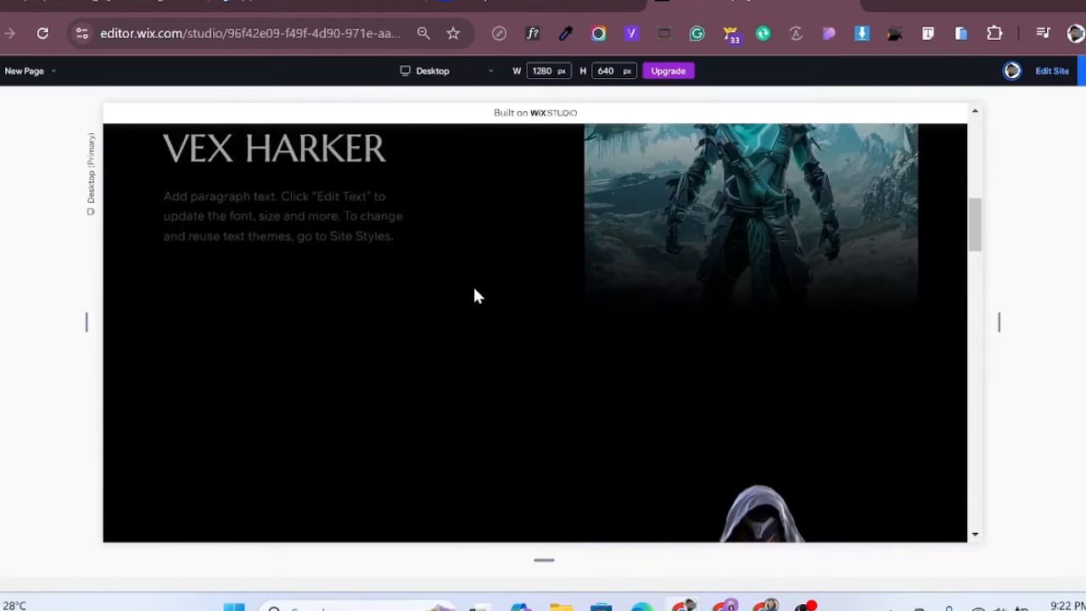
scroll(475, 296, up, 5)
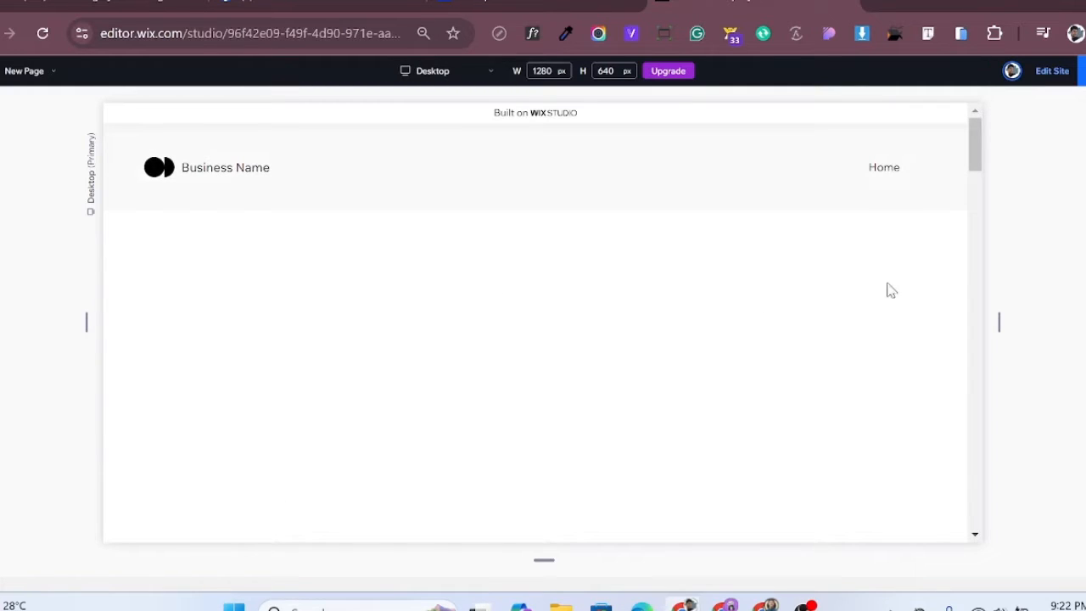
Return from the preview to editing the site and select the empty section directly below the header.
click(1050, 75)
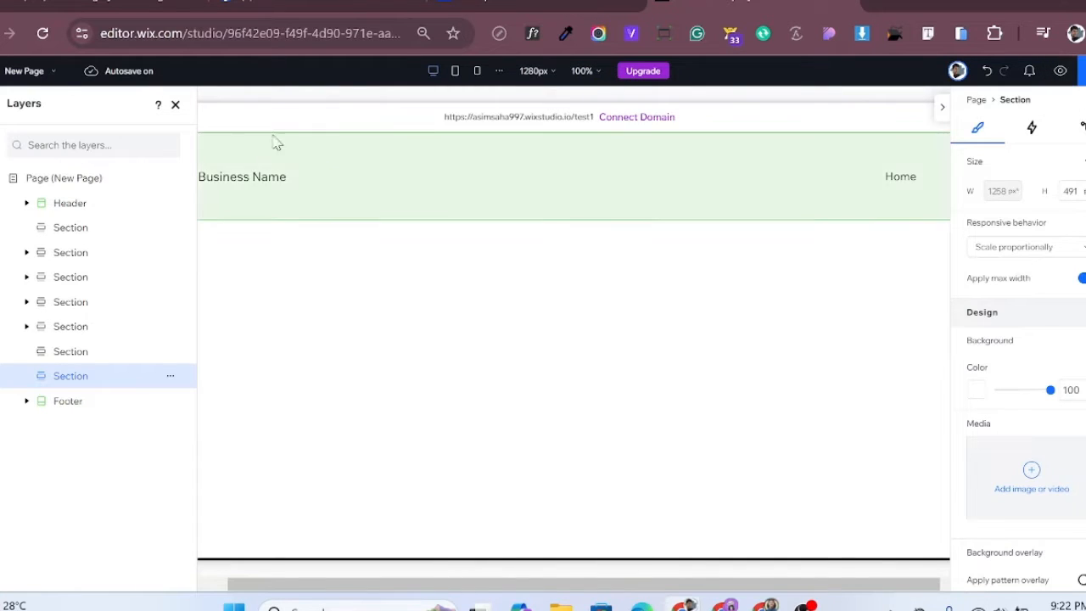
click(175, 103)
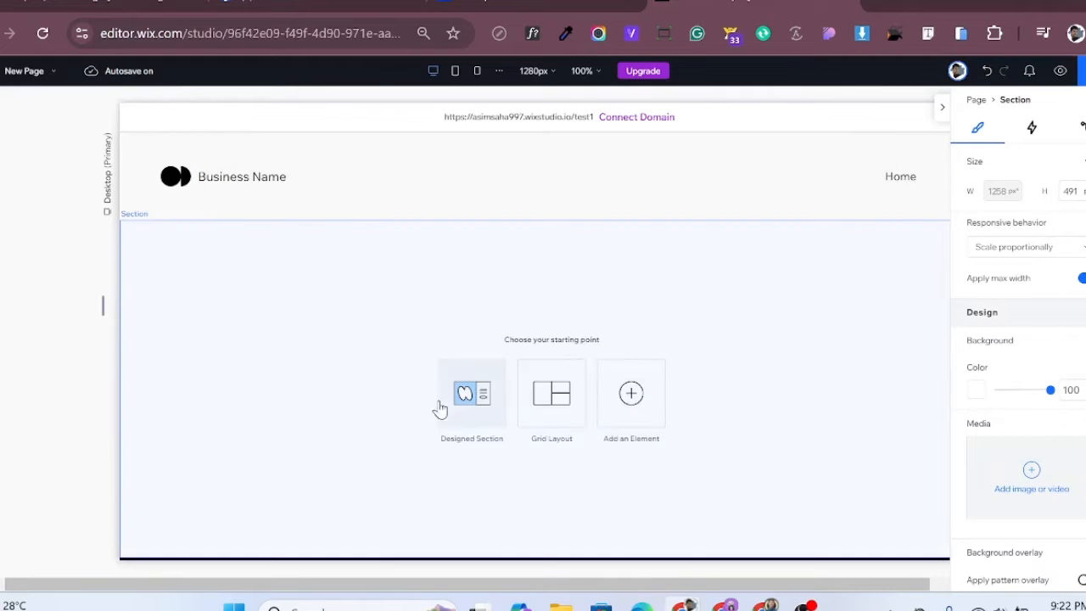
click(331, 381)
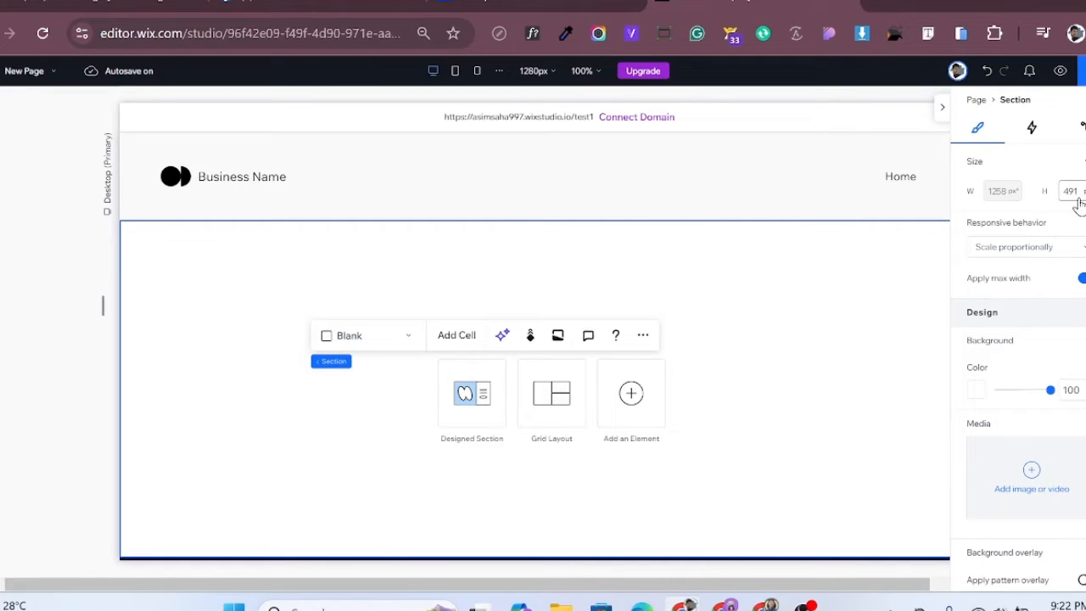
Examine the size, background color and layout settings of the 01 Vex Harker section.
scroll(800, 451, down, 3)
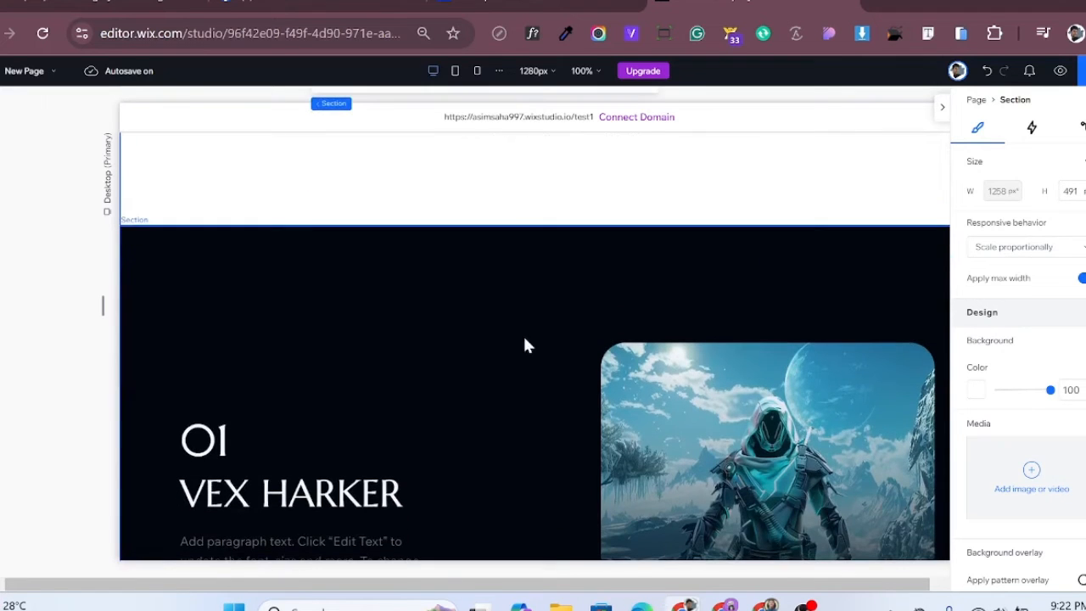
click(381, 266)
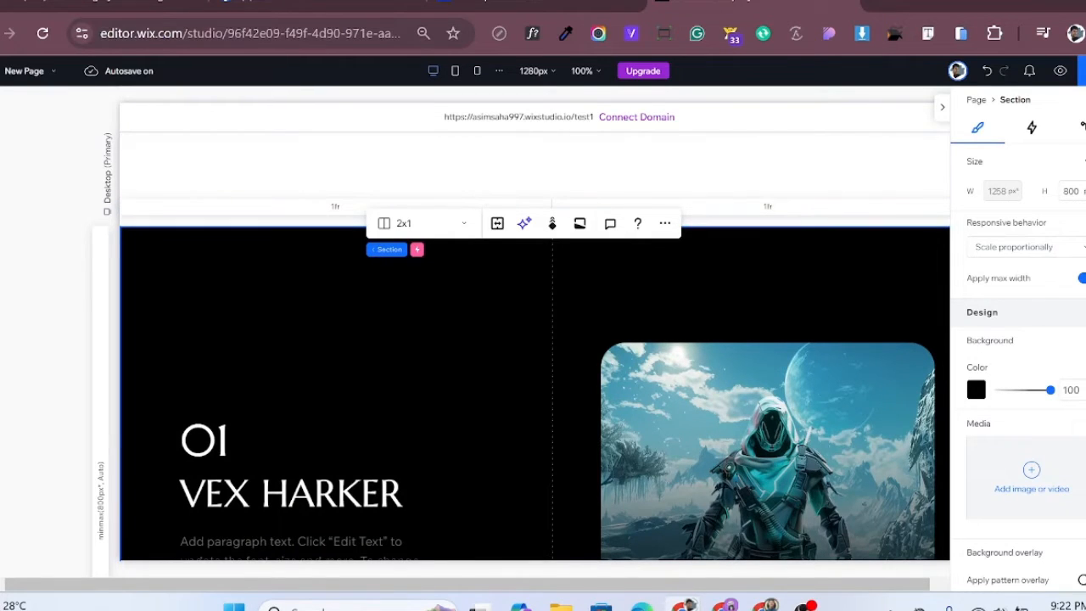
click(7, 128)
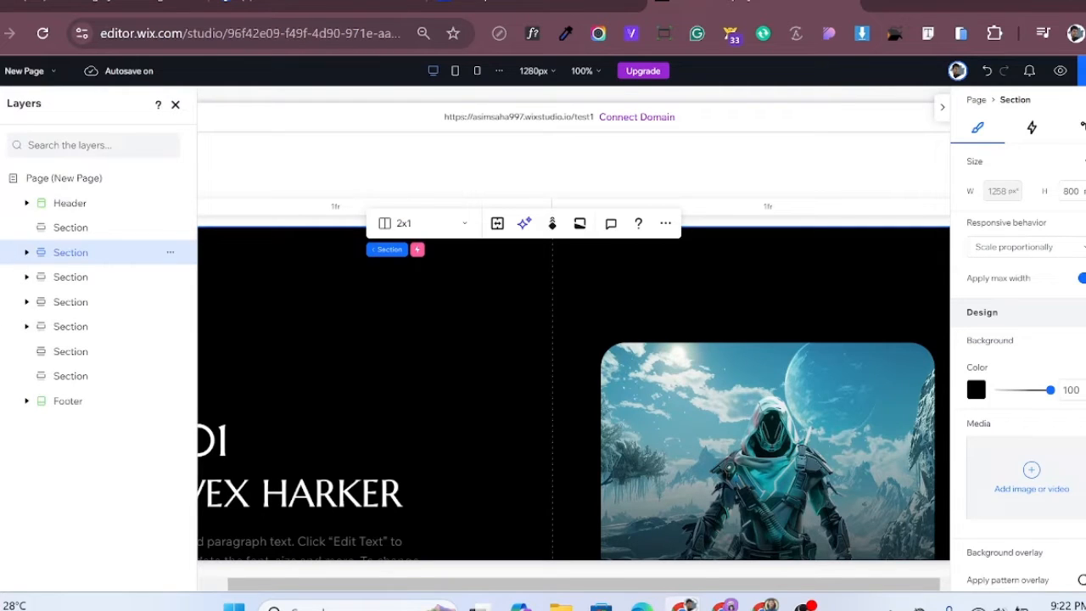
click(57, 261)
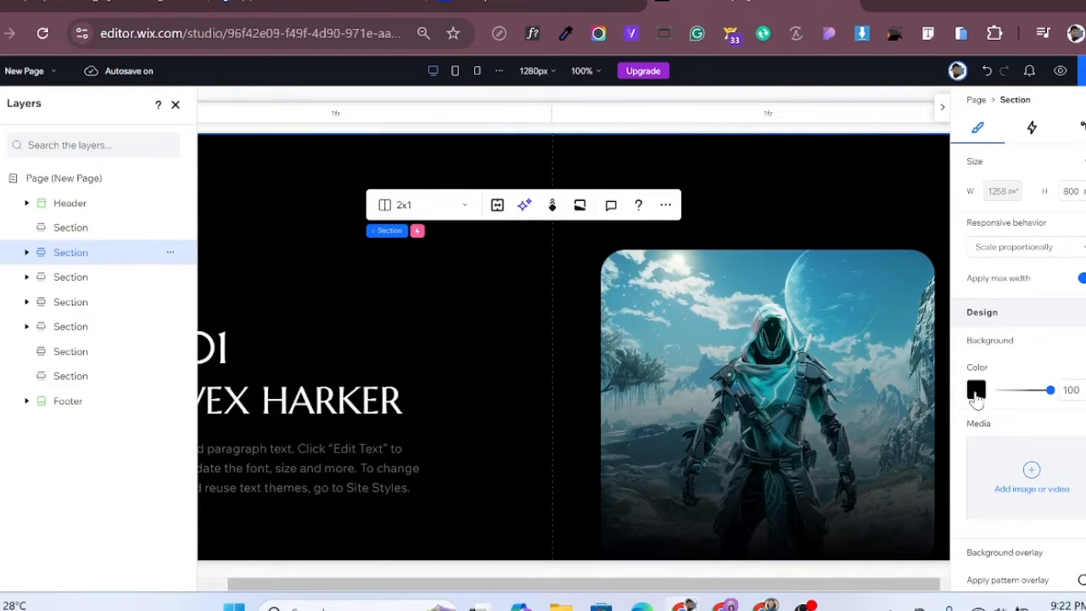
click(975, 392)
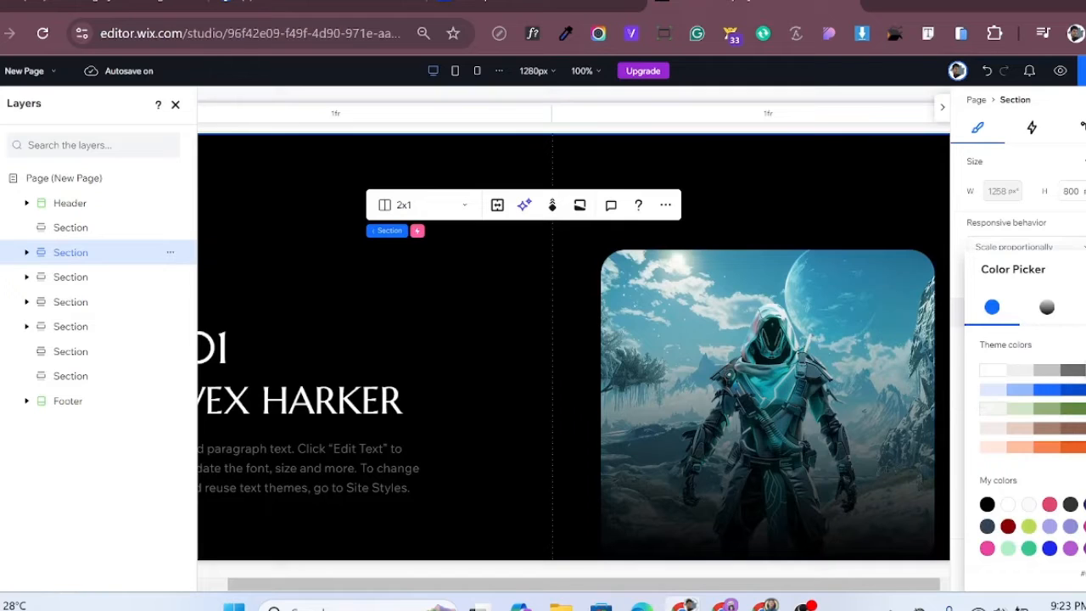
key(Escape)
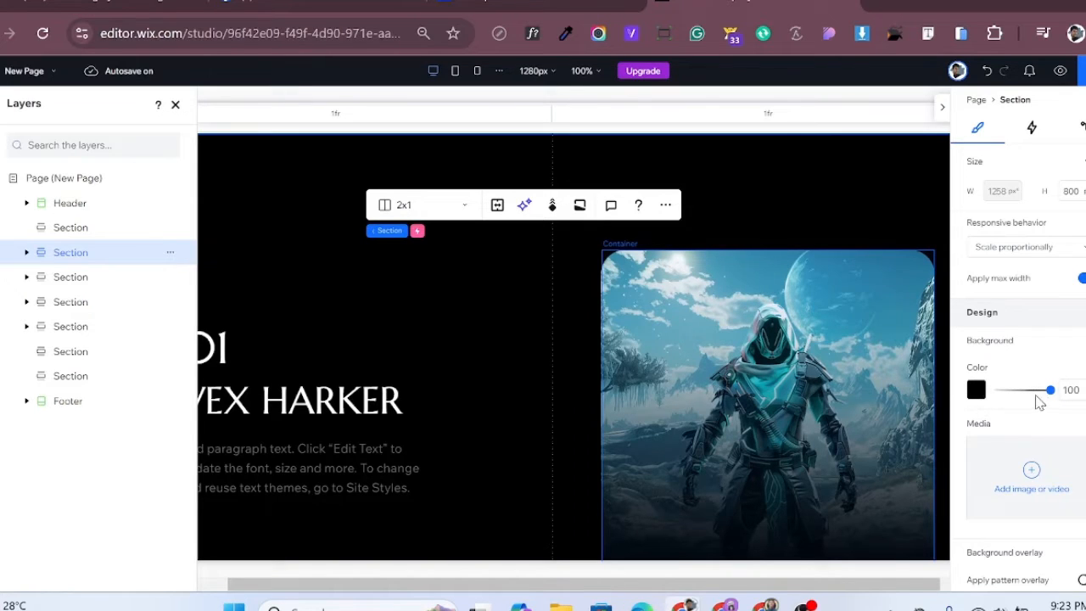
scroll(1040, 403, down, 5)
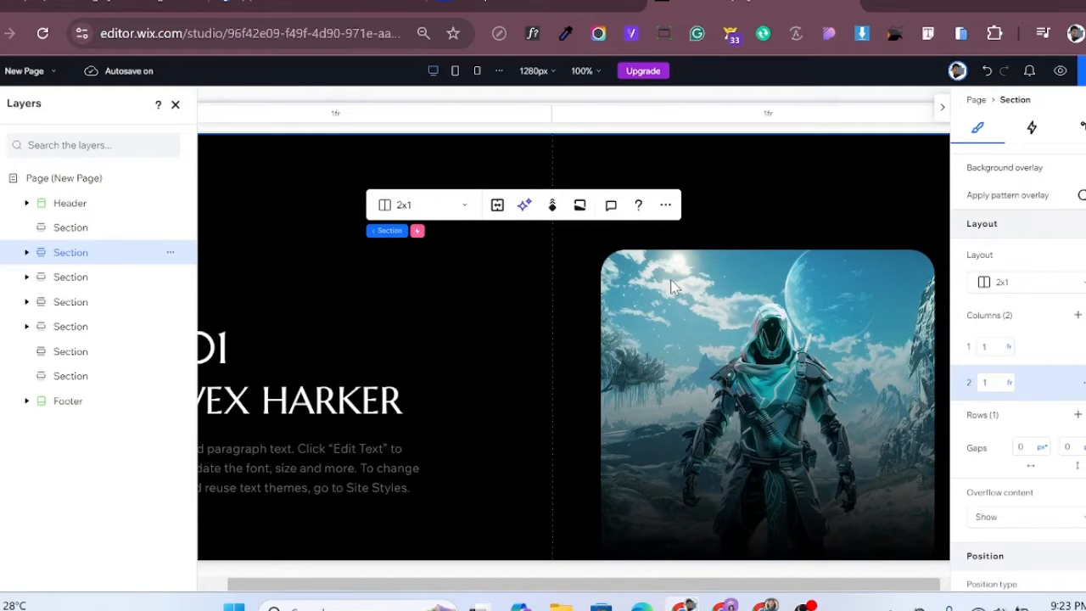
Apply an advanced CSS grid to the empty section below the header and add a second column.
scroll(691, 288, up, 1)
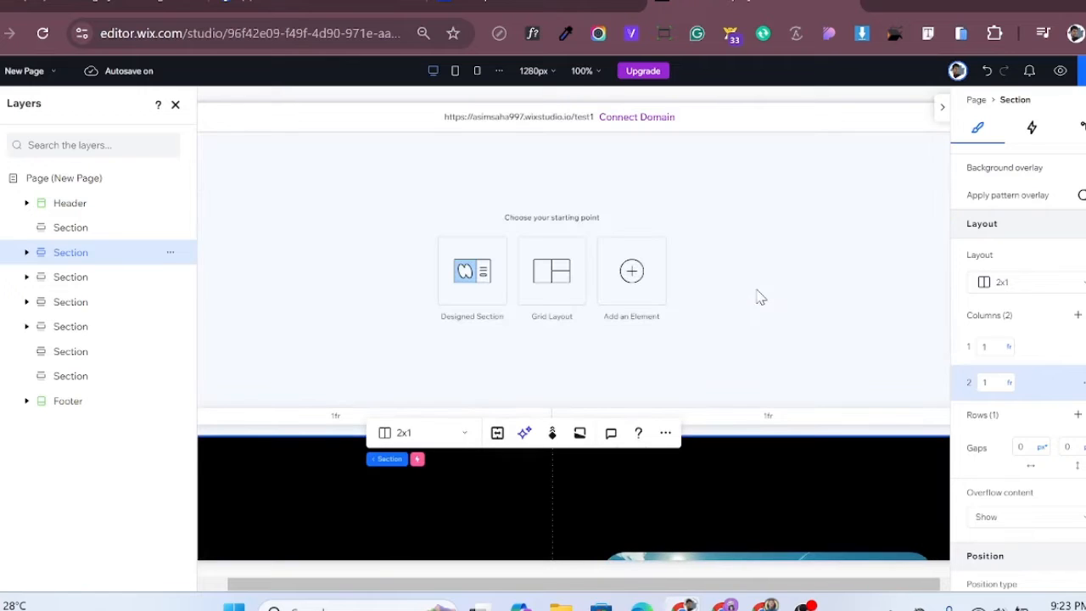
click(760, 297)
scroll(1018, 365, down, 3)
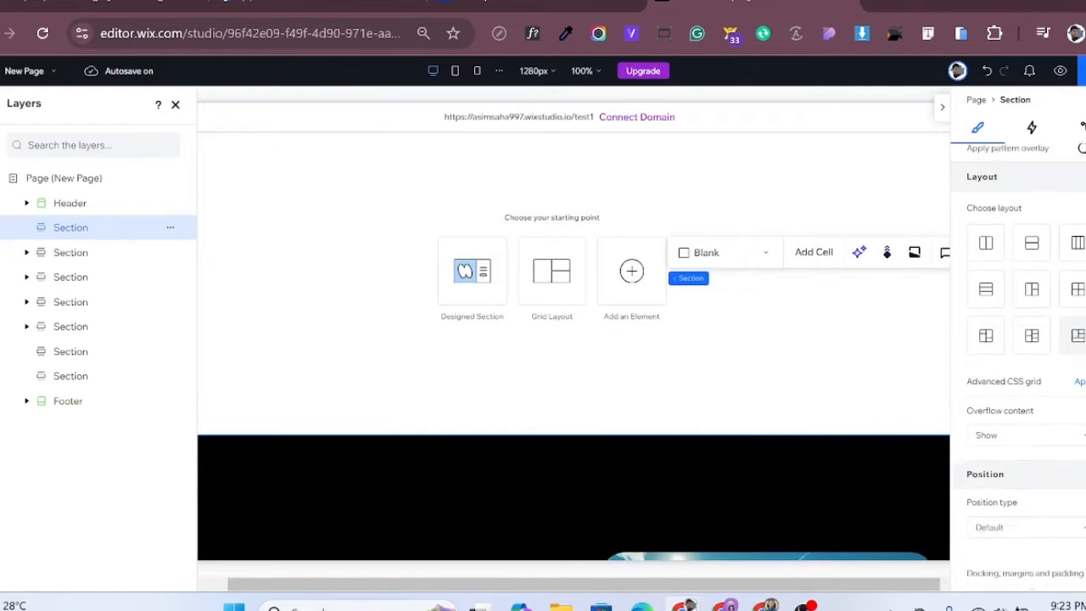
scroll(1018, 365, up, 2)
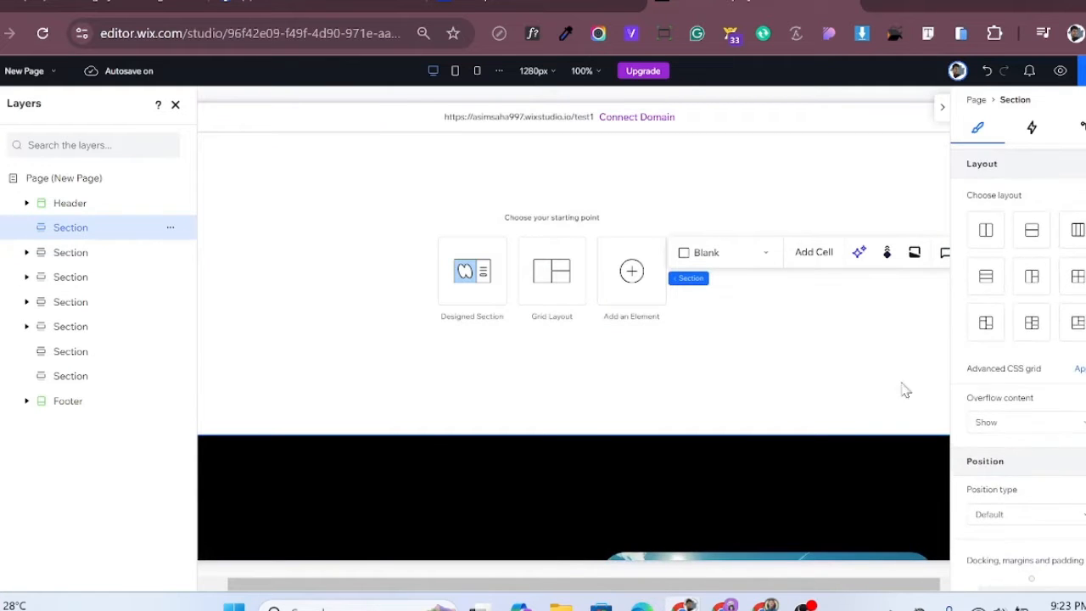
click(893, 381)
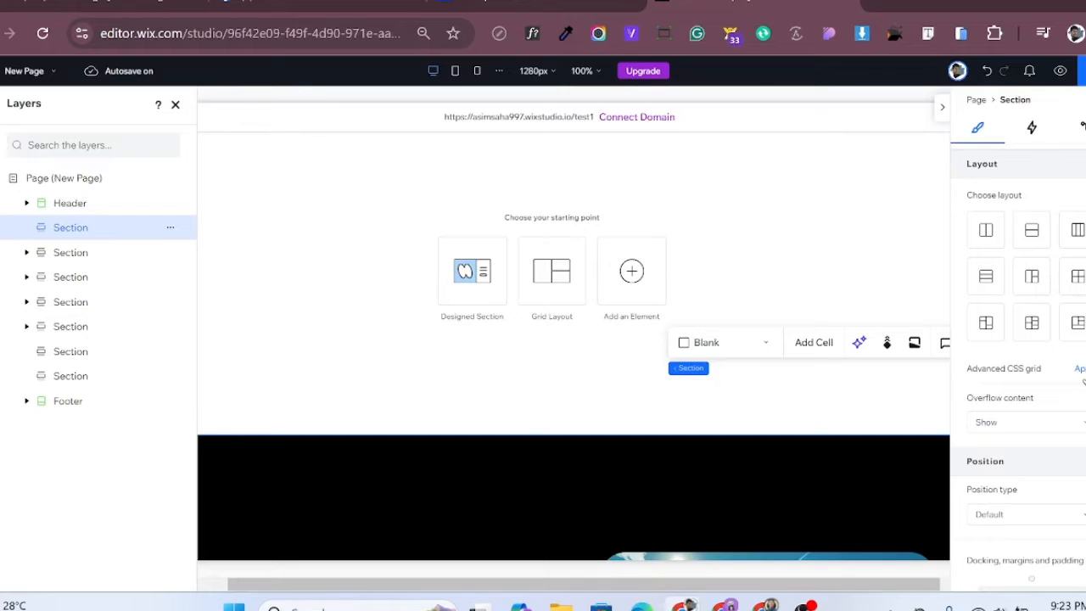
click(1082, 379)
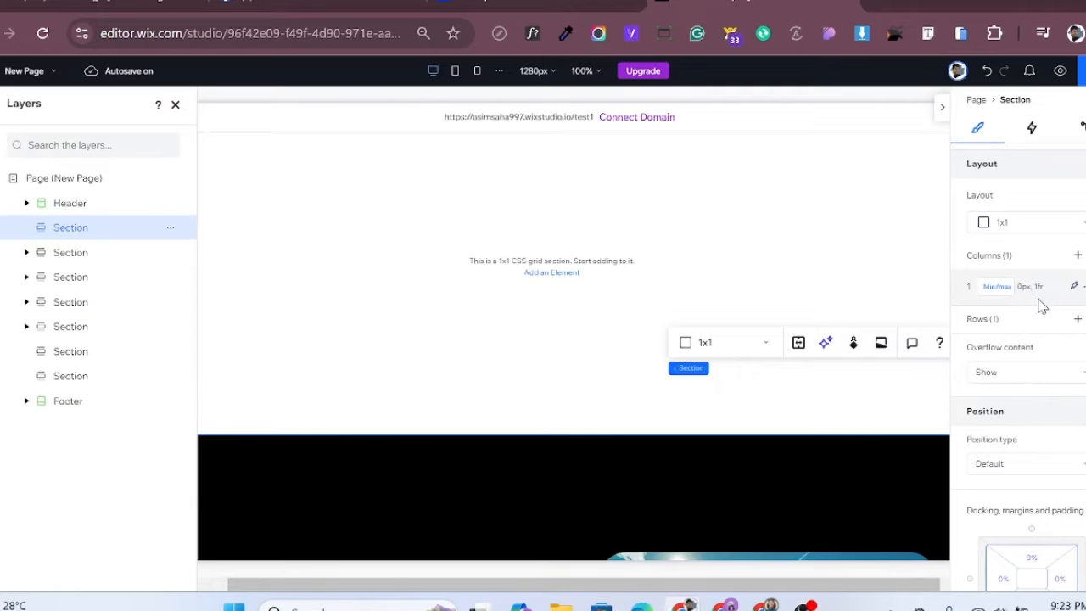
scroll(1042, 305, up, 2)
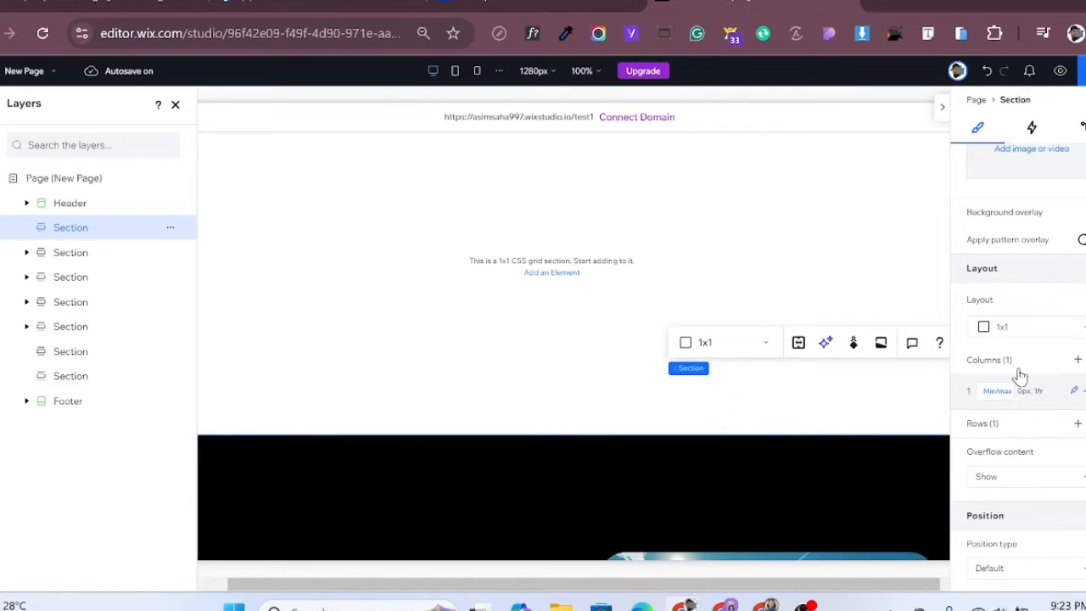
click(1077, 359)
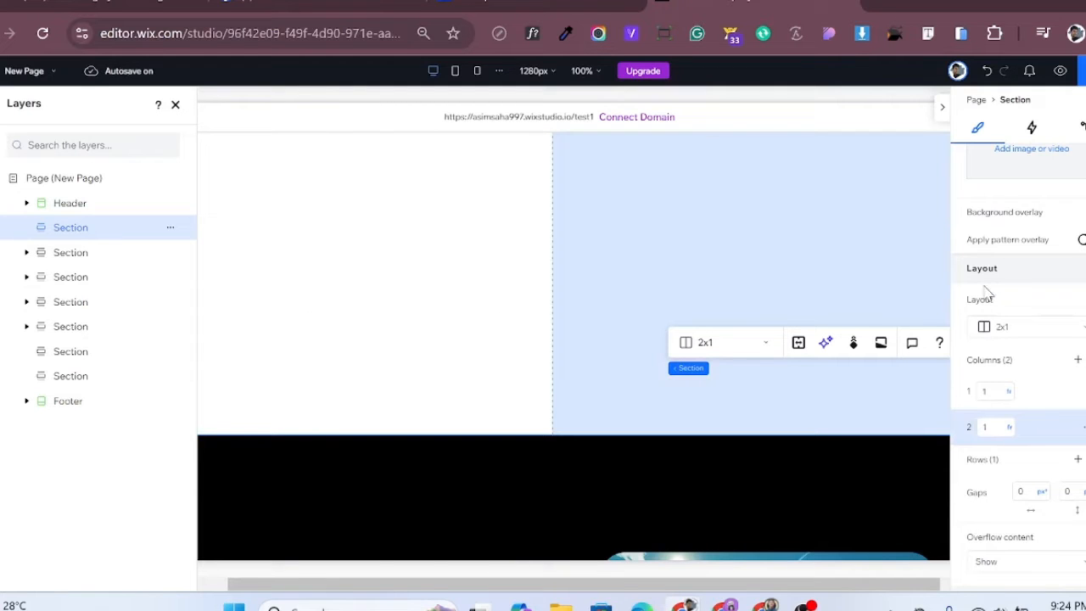
Try a black background on the two-column section below the header, and set it back to white.
scroll(1046, 309, up, 1)
scroll(1046, 308, up, 4)
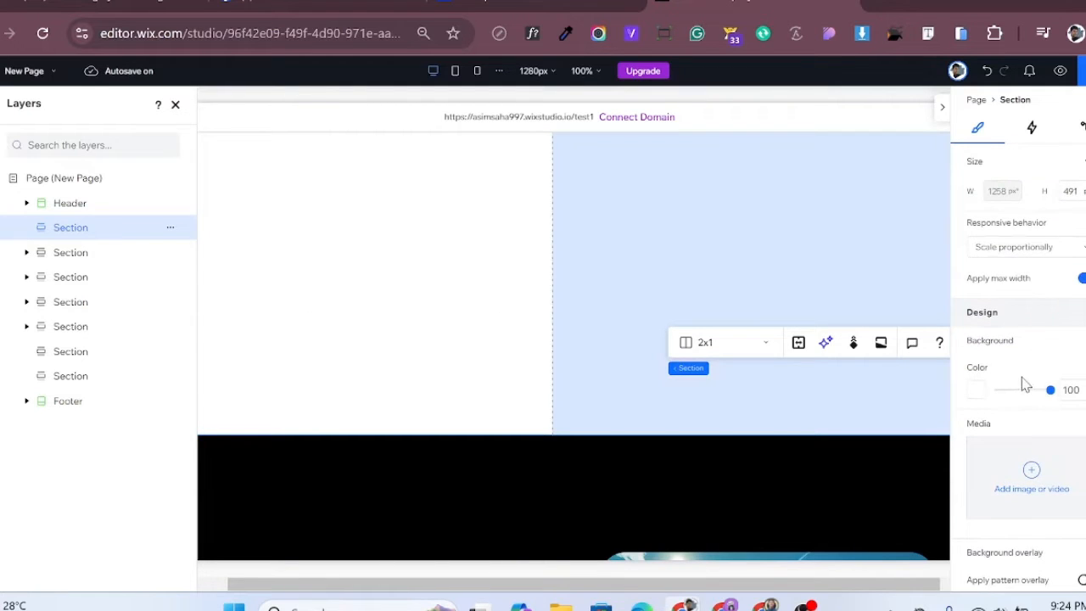
click(976, 397)
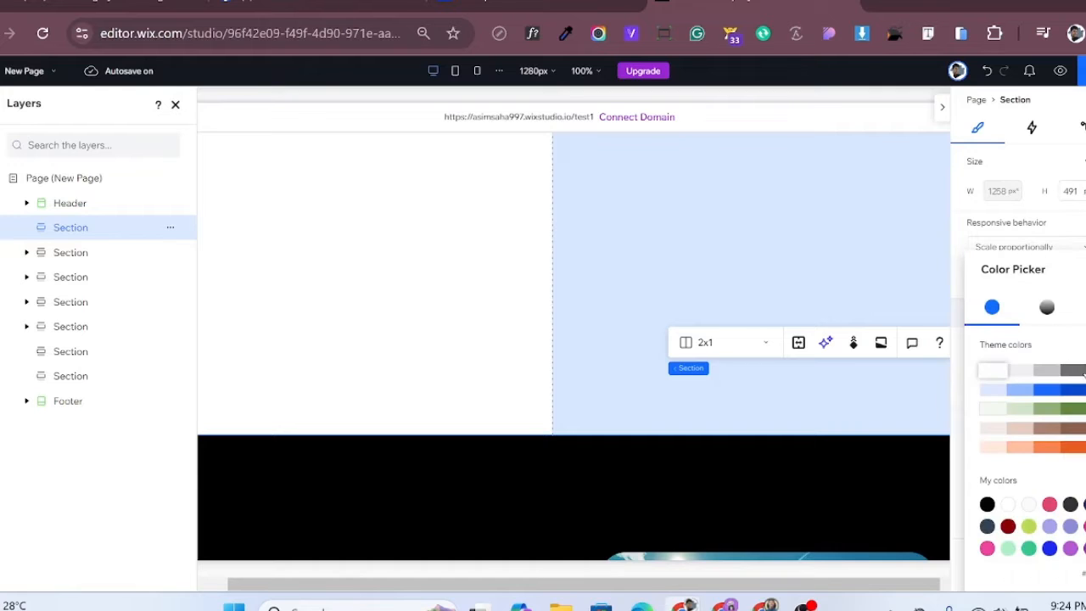
click(987, 504)
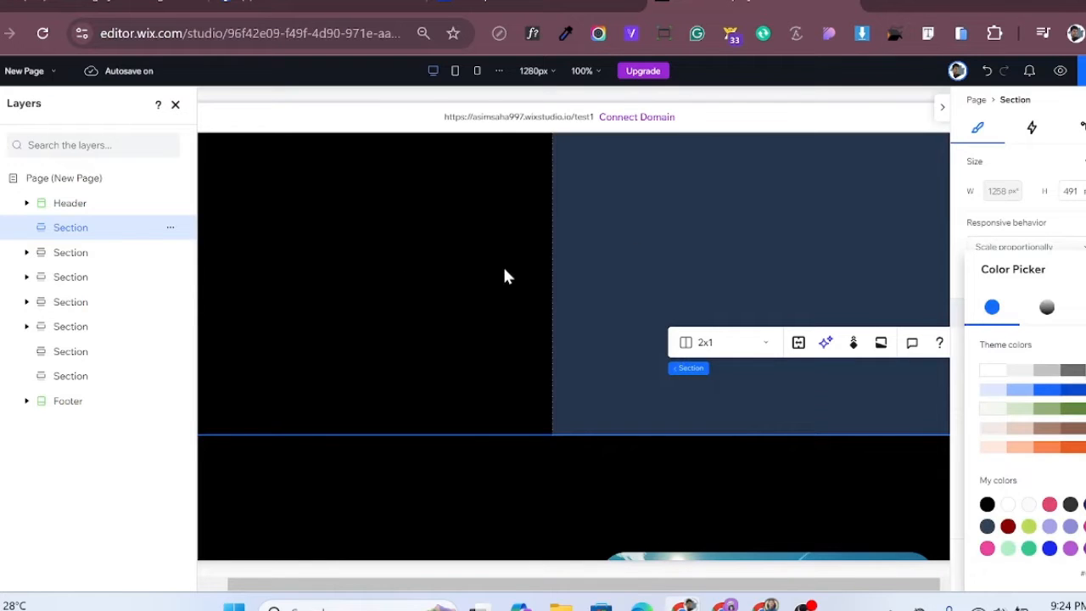
click(988, 371)
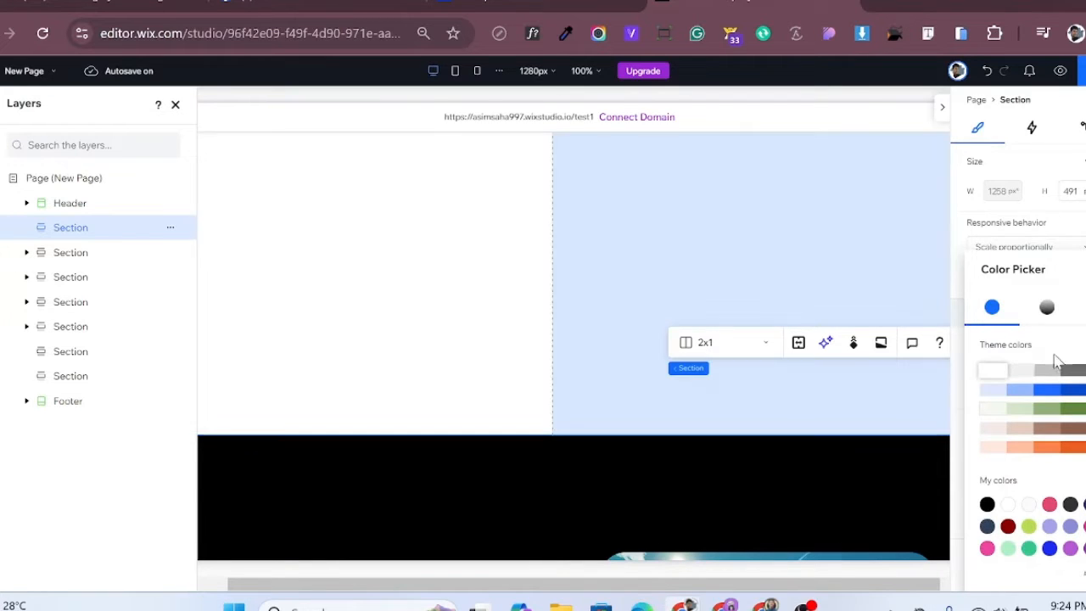
click(1085, 269)
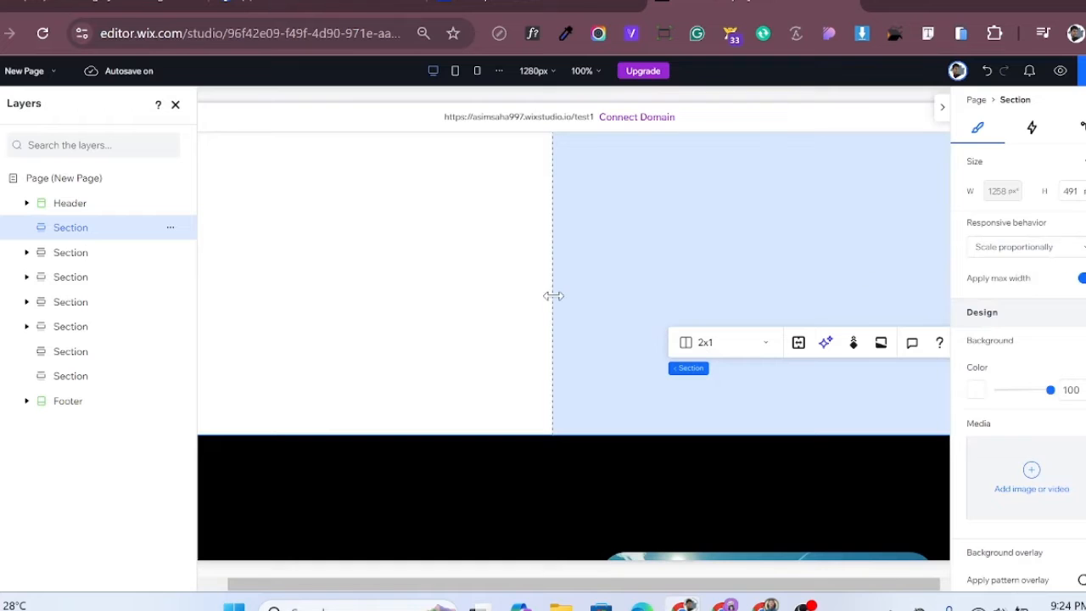
click(441, 302)
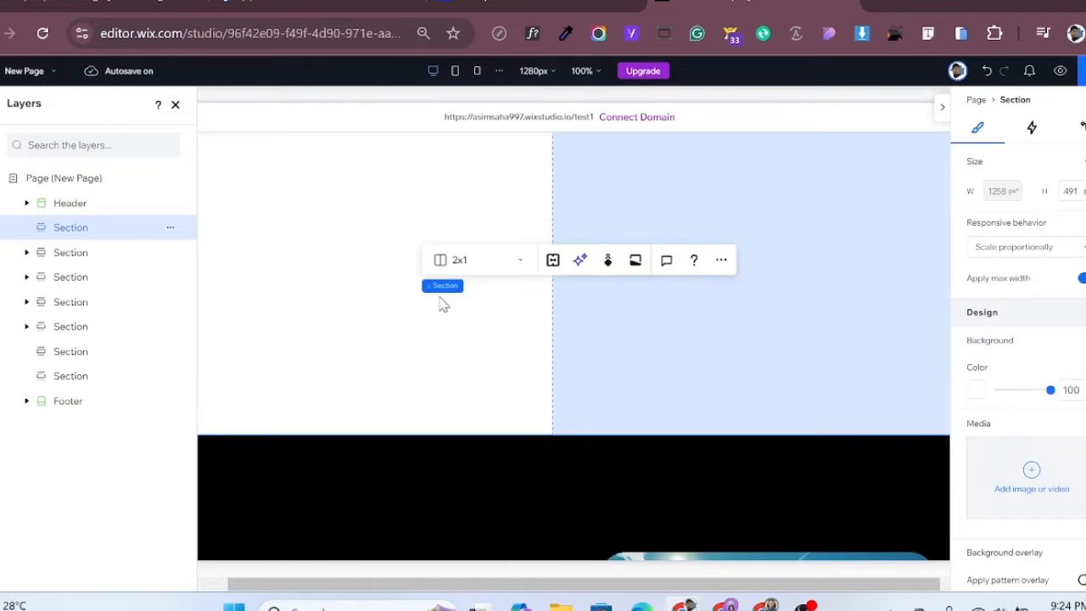
key(ctrl+z)
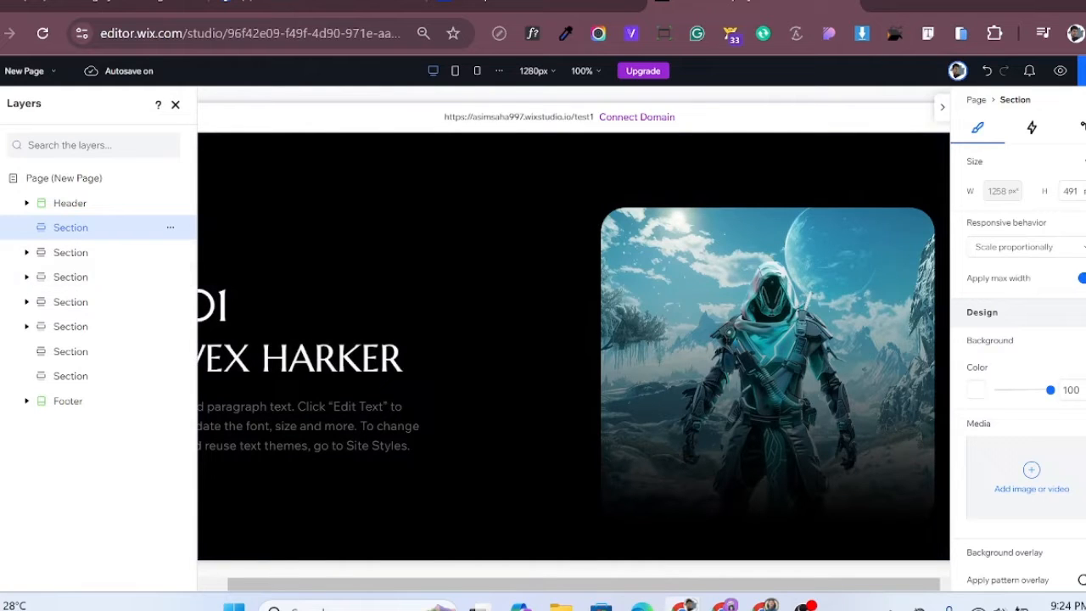
Examine the size, fill, corner and layout settings of the image container in the 01 Vex Harker section.
click(27, 252)
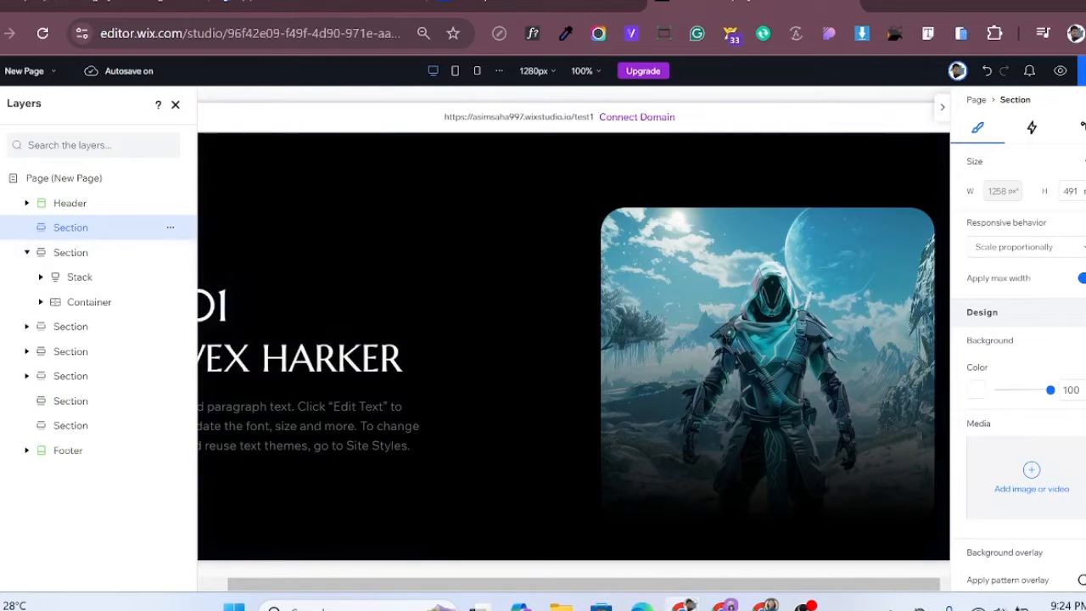
click(65, 254)
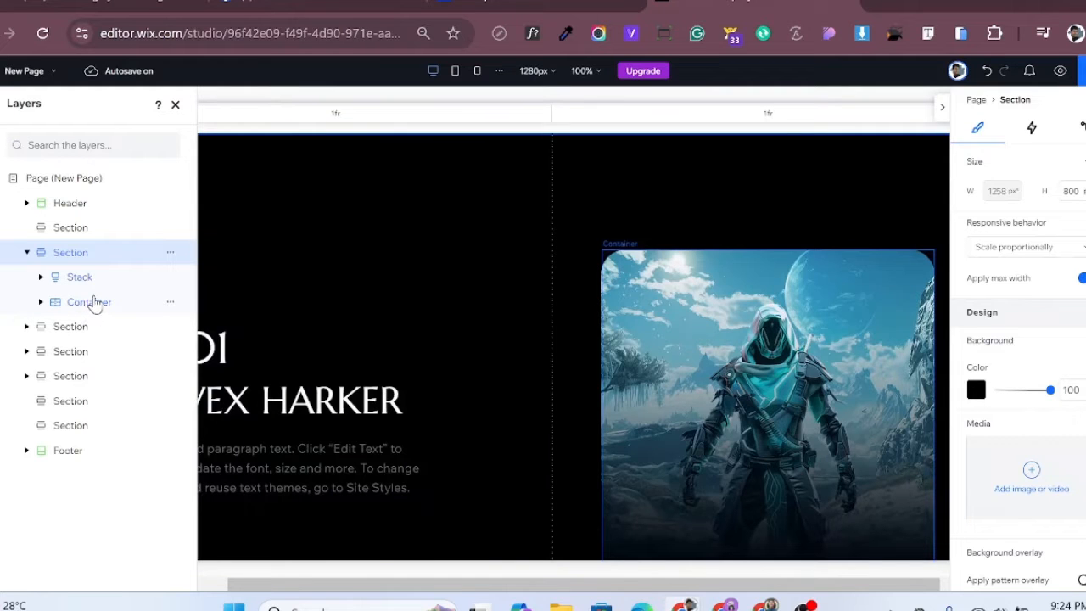
click(96, 306)
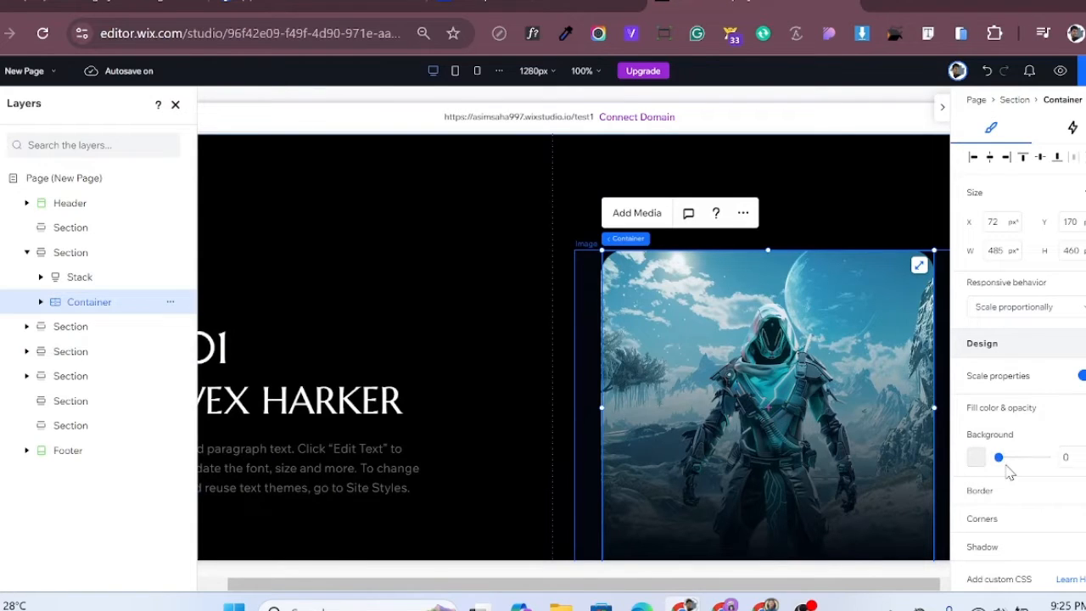
scroll(1010, 471, down, 3)
click(1017, 314)
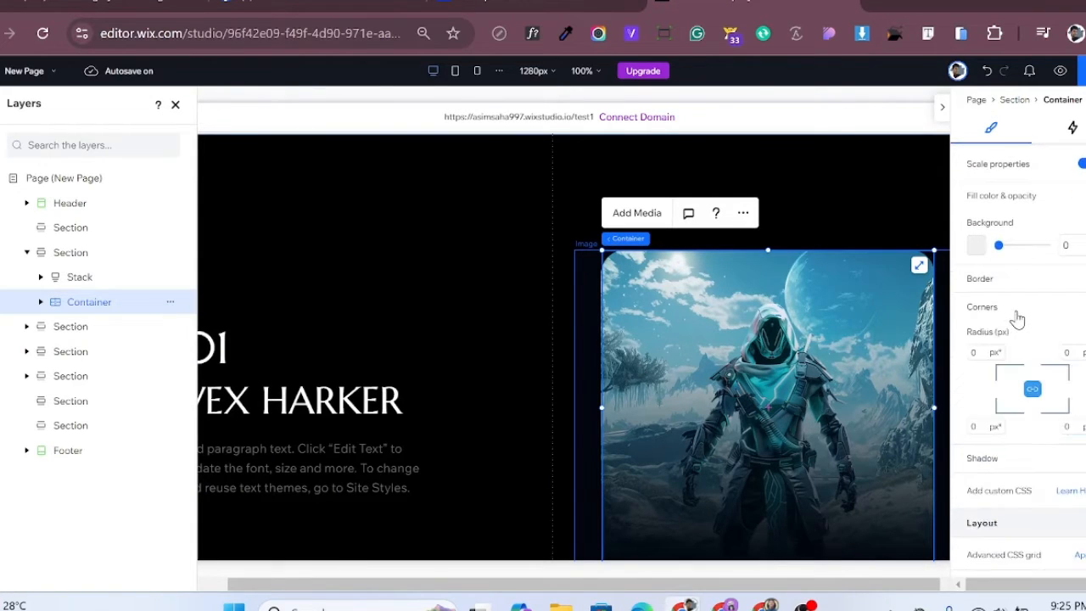
click(1016, 315)
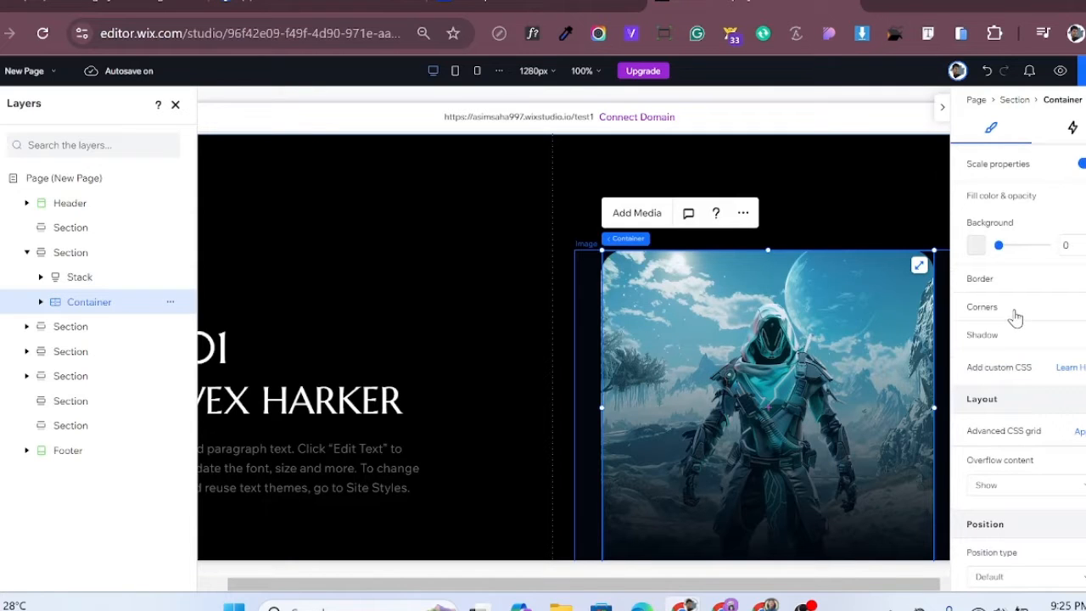
scroll(1018, 321, up, 1)
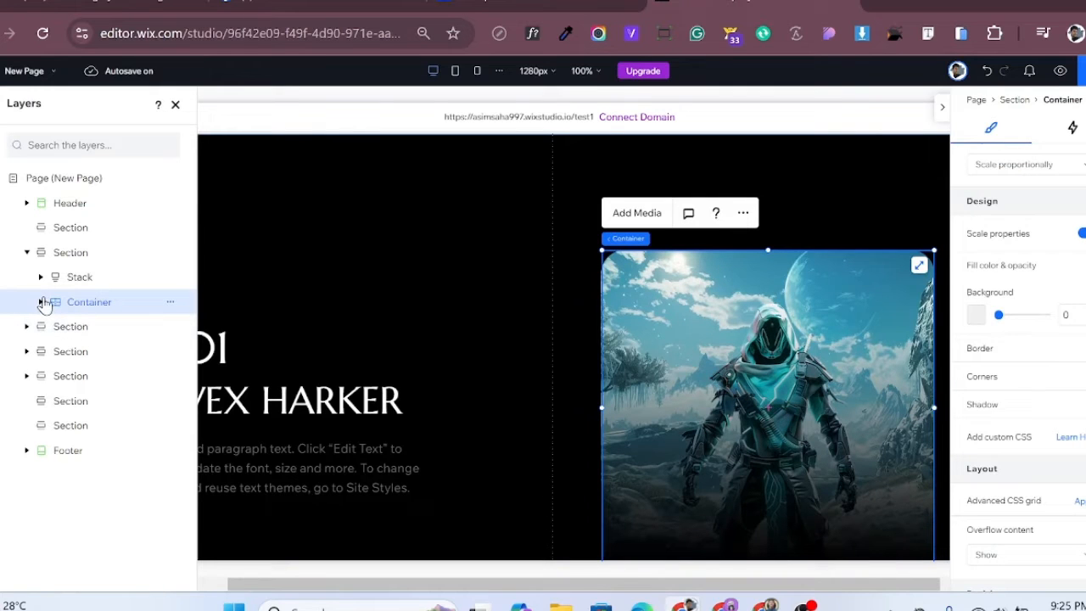
Examine the responsive behavior, corner radius and position settings of the landscape background image inside the Vex Harker container.
click(42, 302)
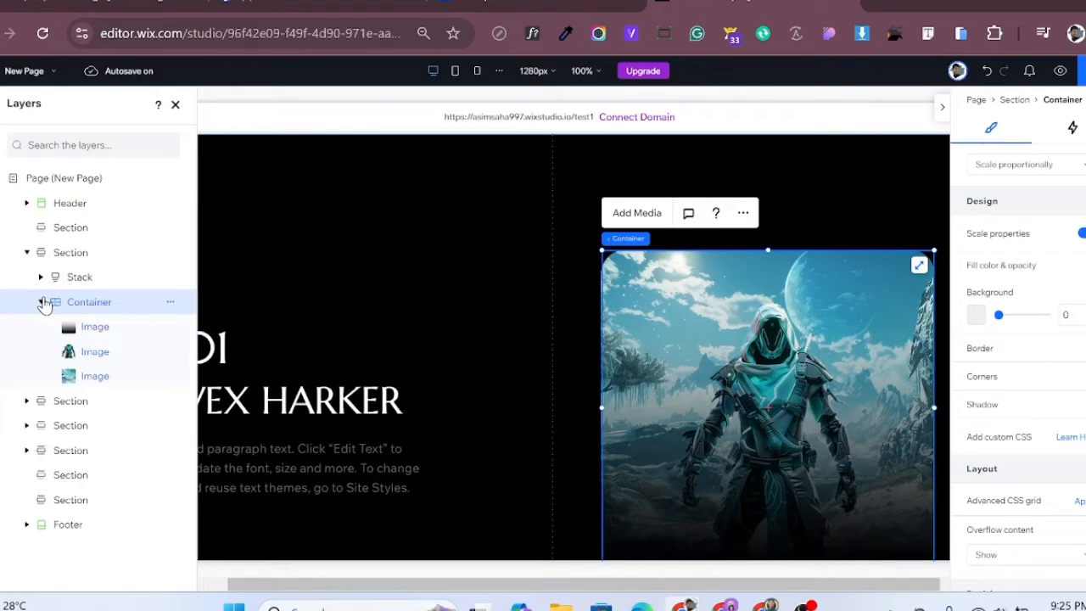
click(94, 378)
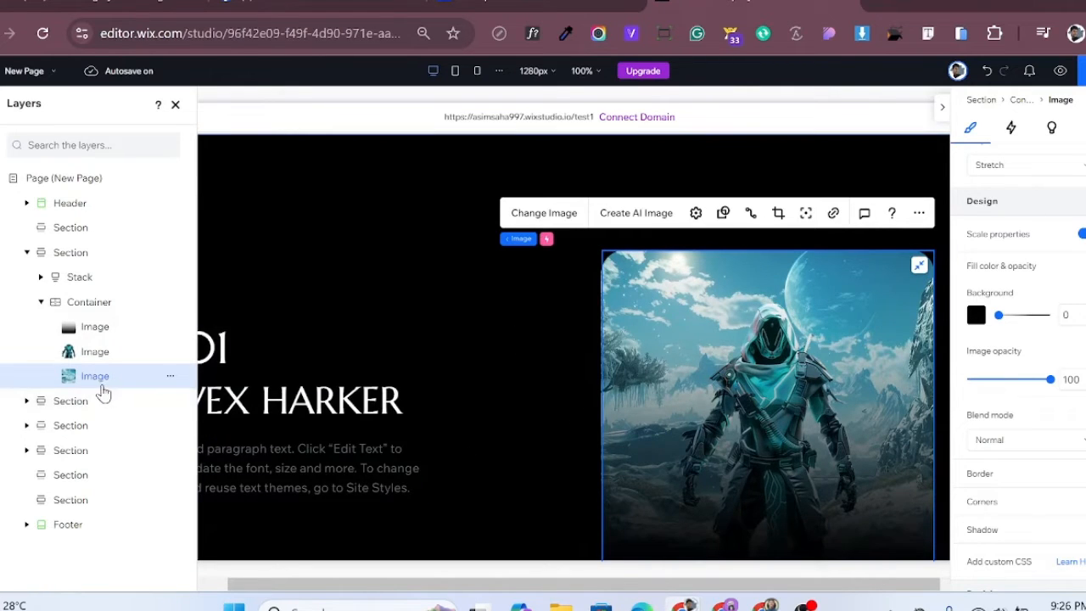
scroll(1027, 348, down, 2)
click(1030, 346)
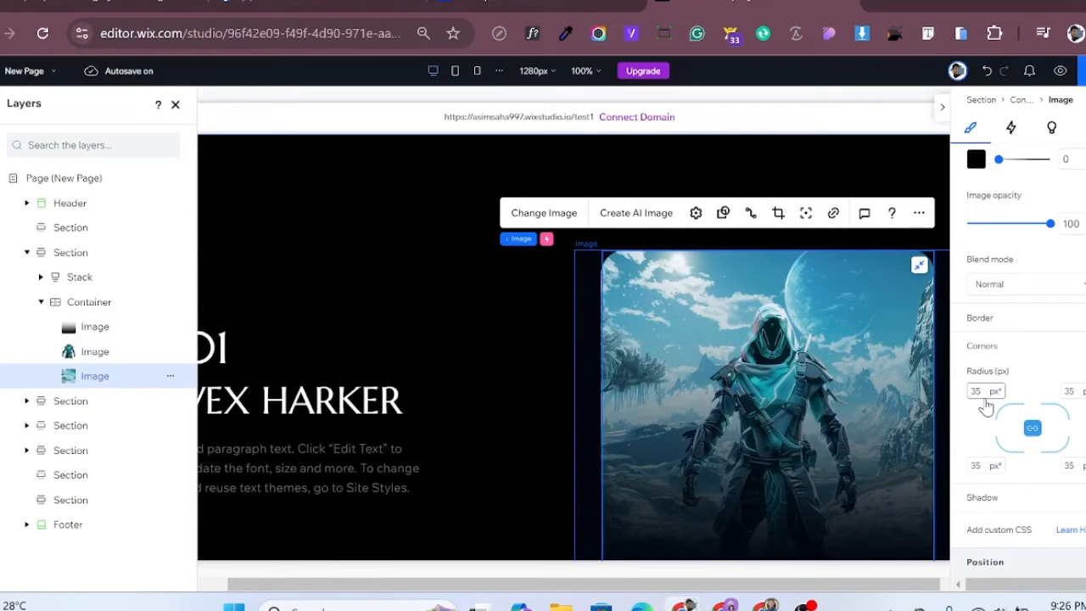
click(1023, 353)
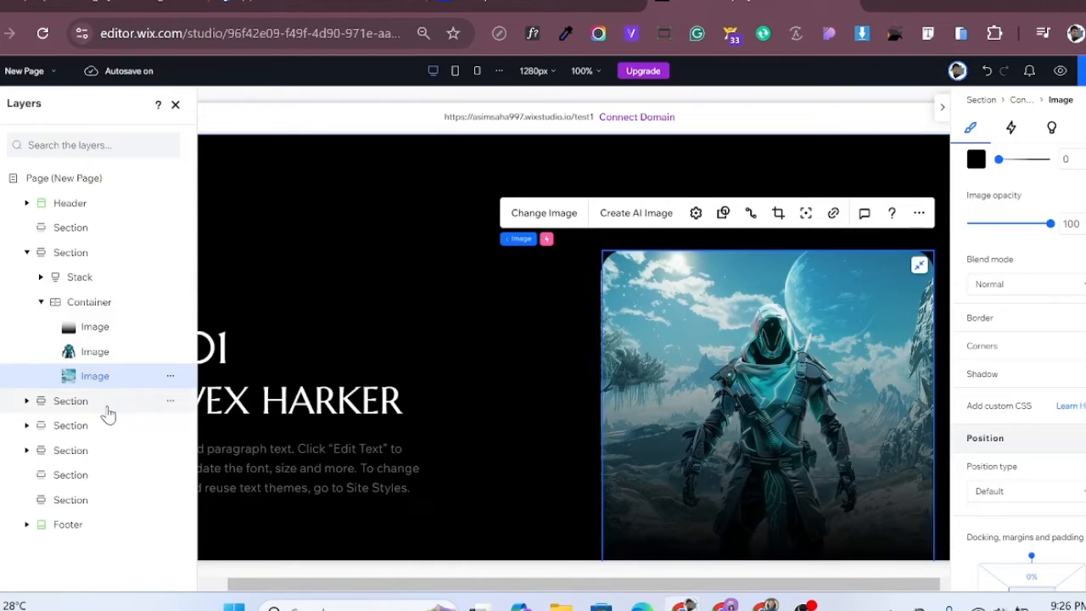
Examine the size and placement of the character image and the dark gradient image inside the Vex Harker container.
click(87, 360)
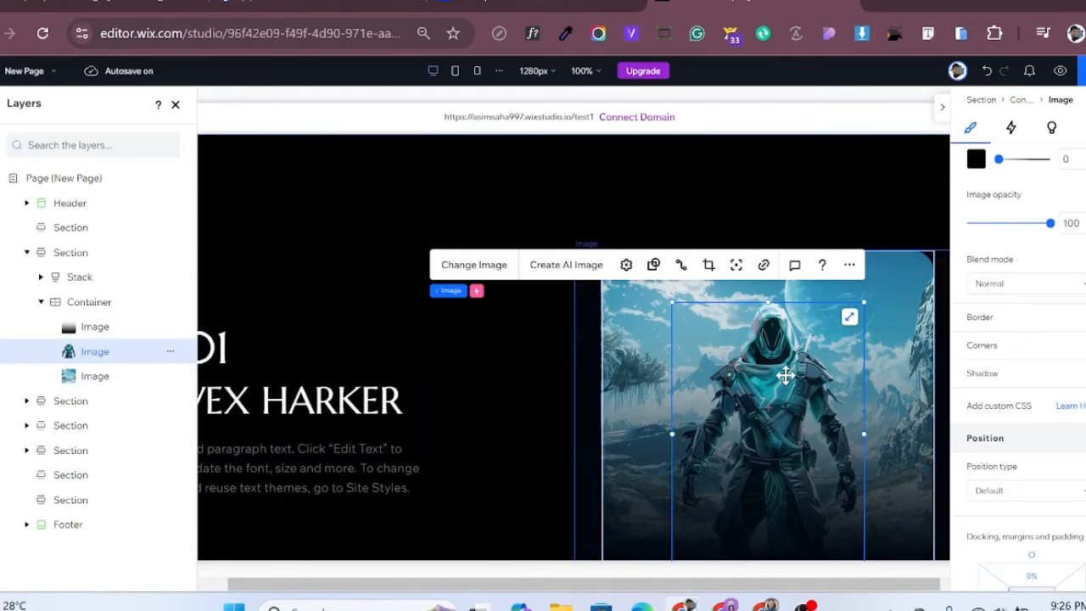
scroll(786, 374, down, 2)
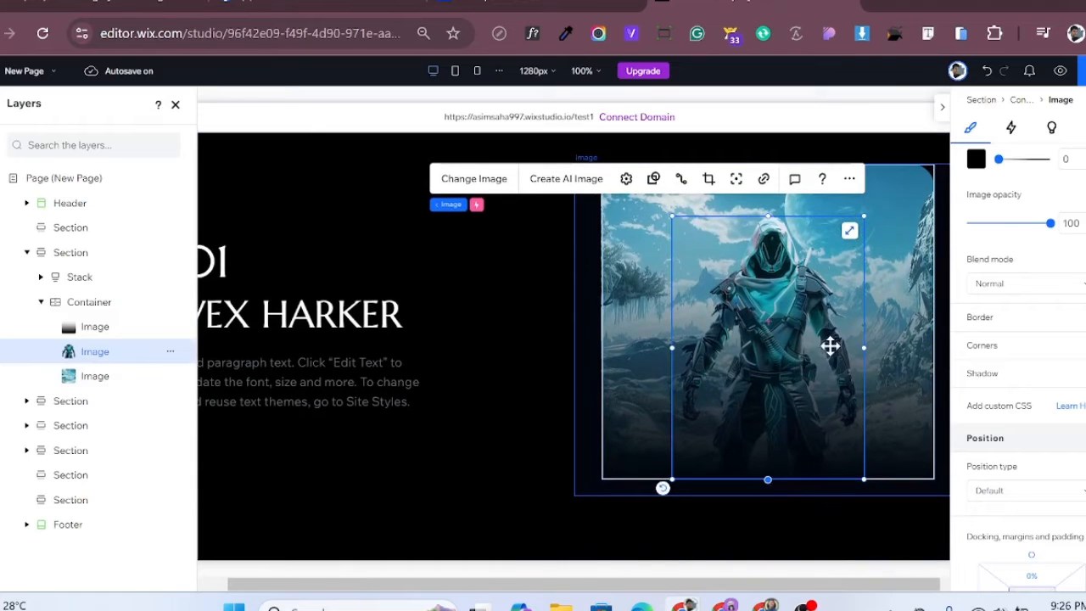
scroll(1018, 333, up, 4)
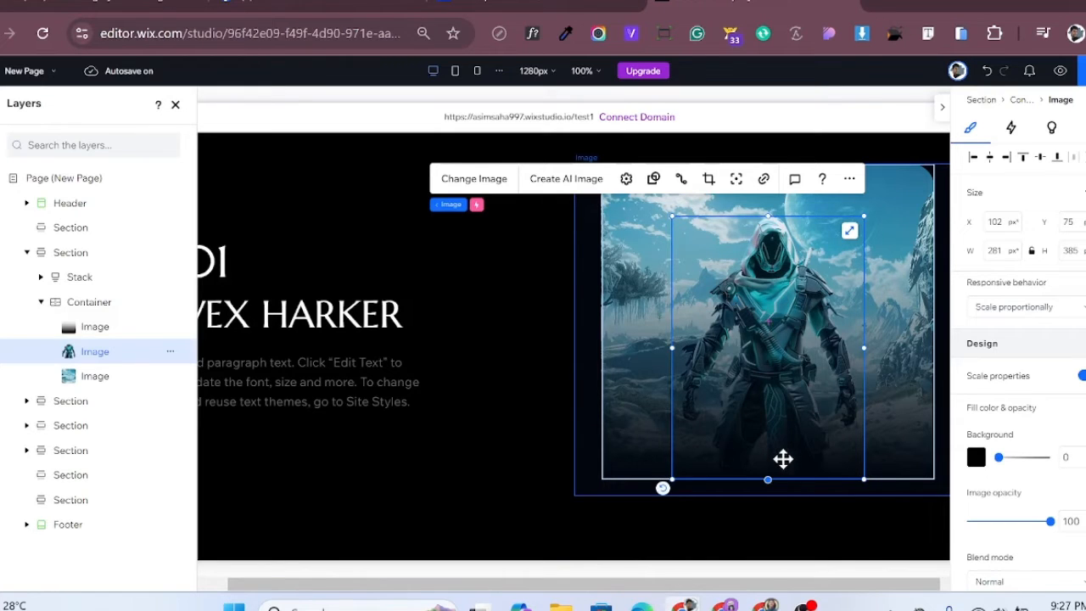
click(95, 328)
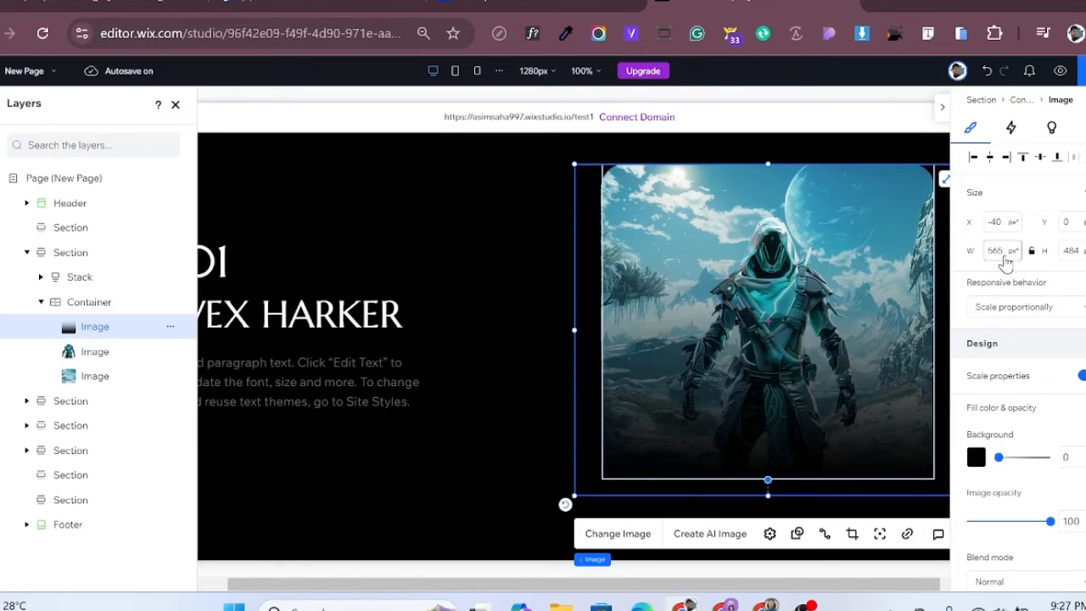
click(41, 302)
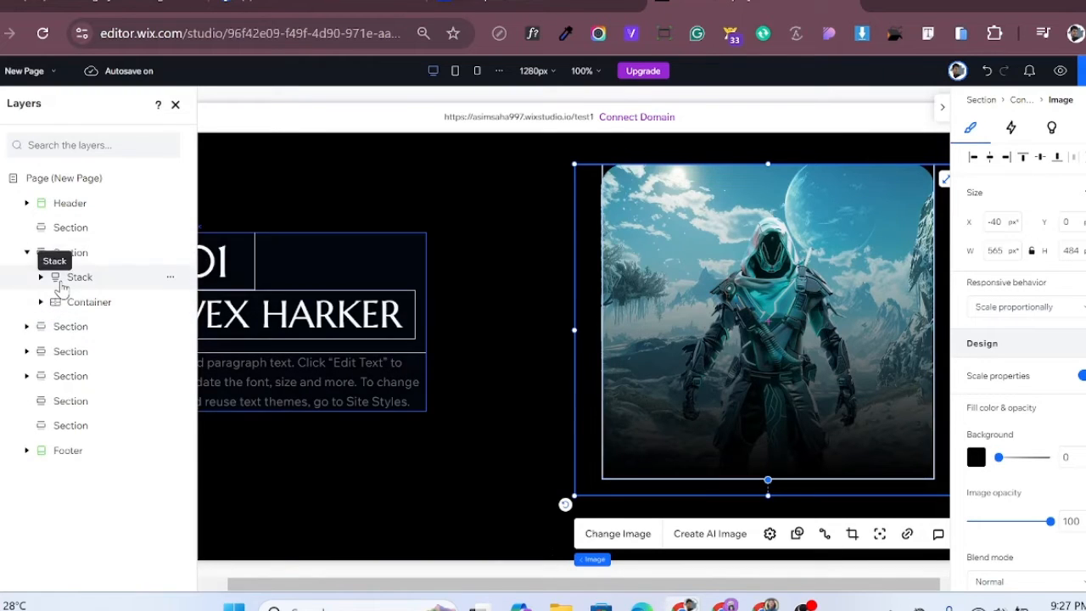
Examine the layout of the Vex Harker text stack and the font settings of its 01 and VEX HARKER headings.
click(61, 285)
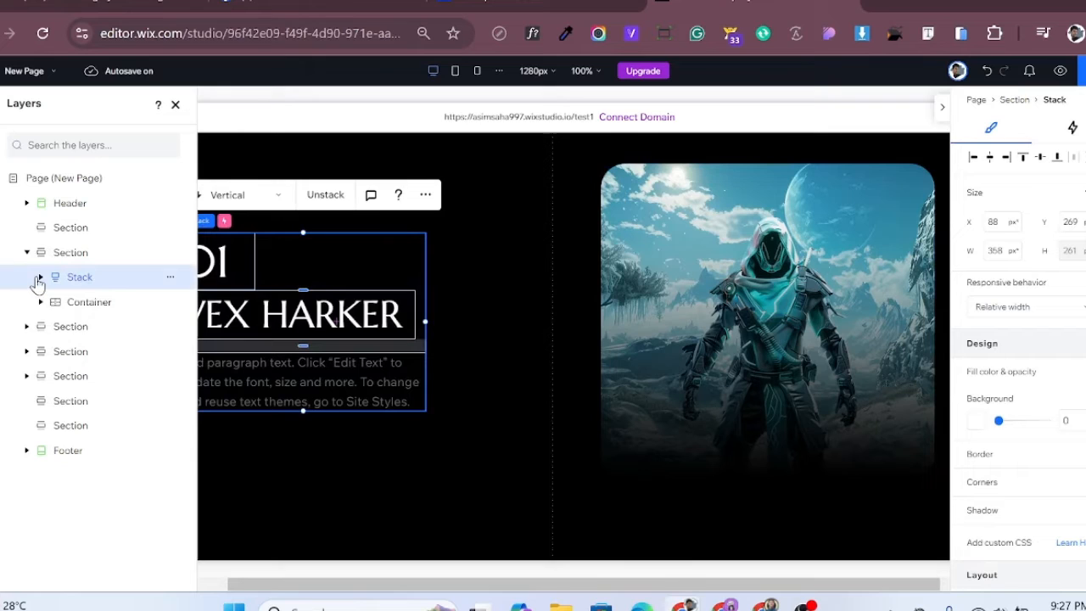
click(40, 278)
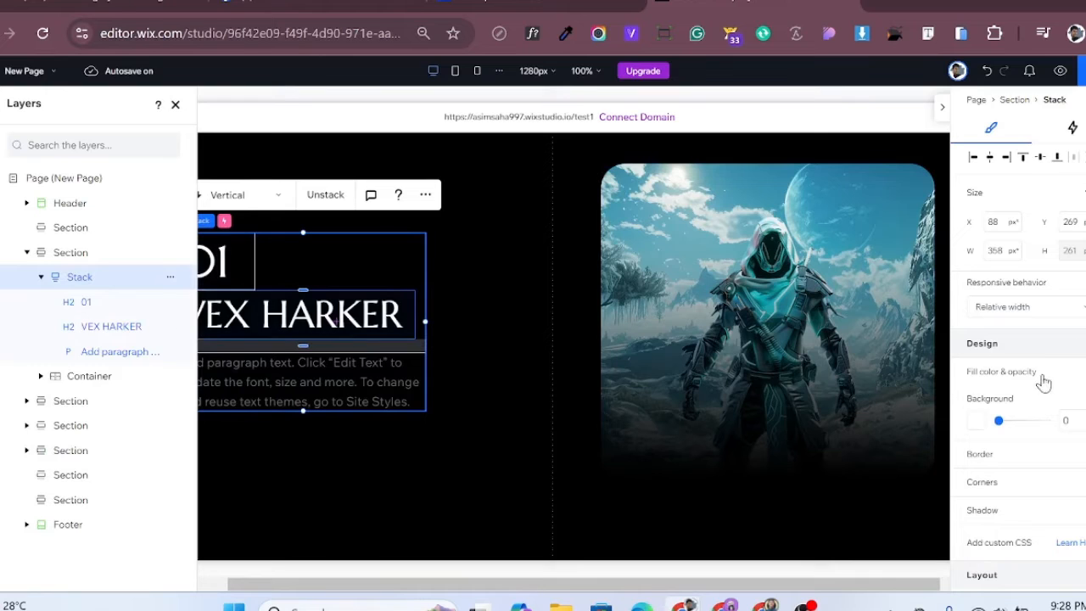
scroll(1047, 414, down, 5)
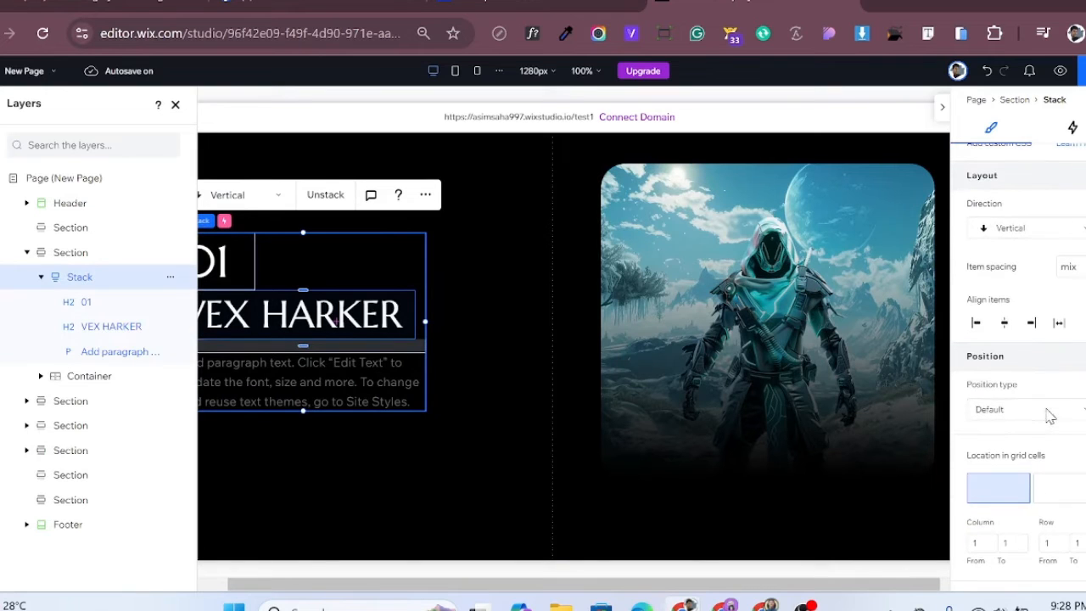
click(111, 306)
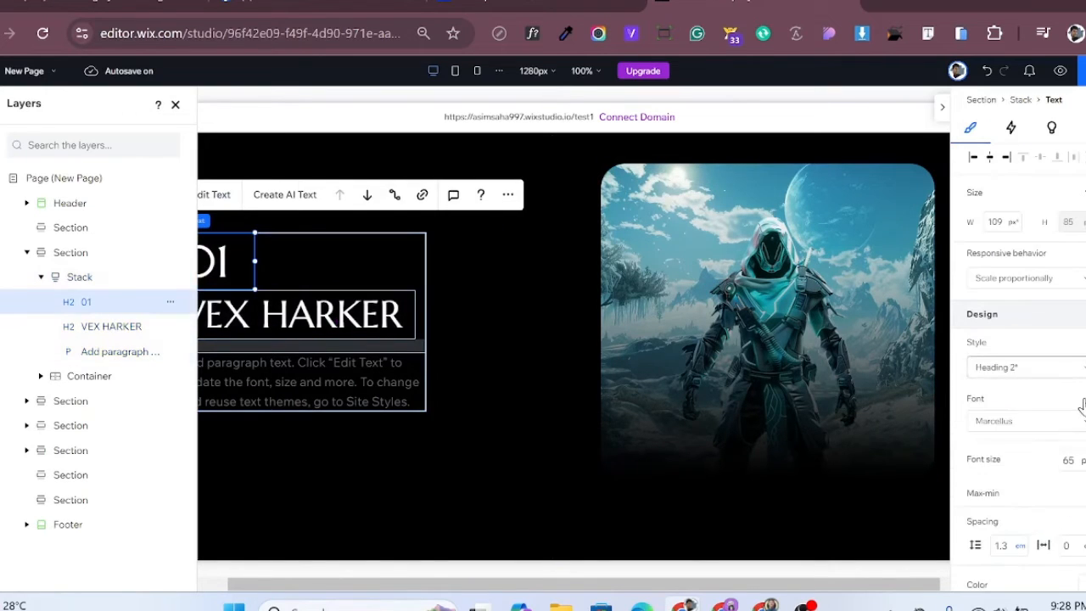
scroll(1069, 390, down, 4)
scroll(1036, 340, up, 3)
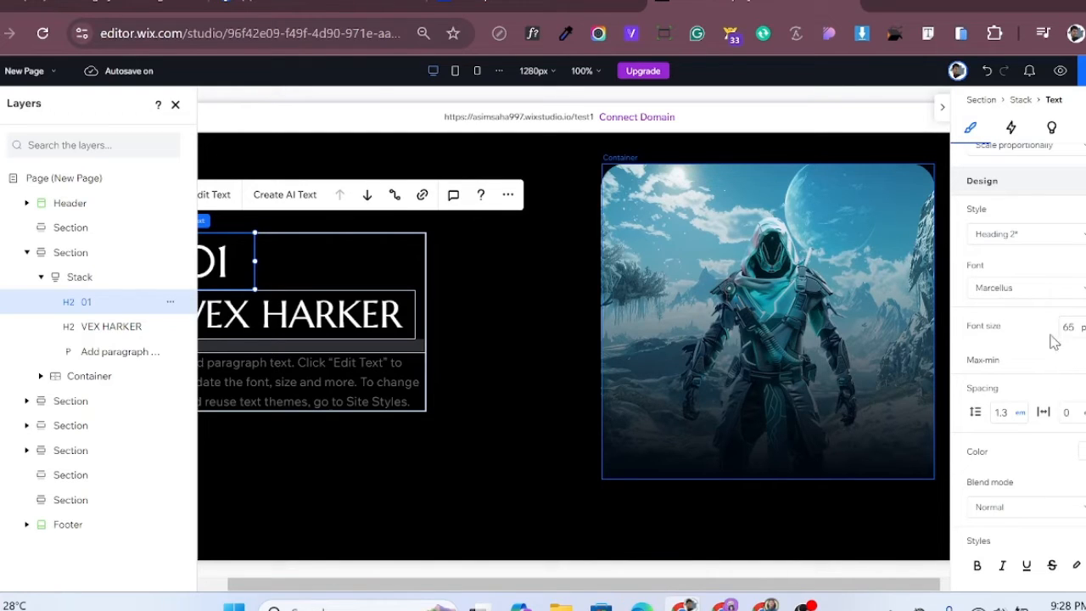
click(130, 329)
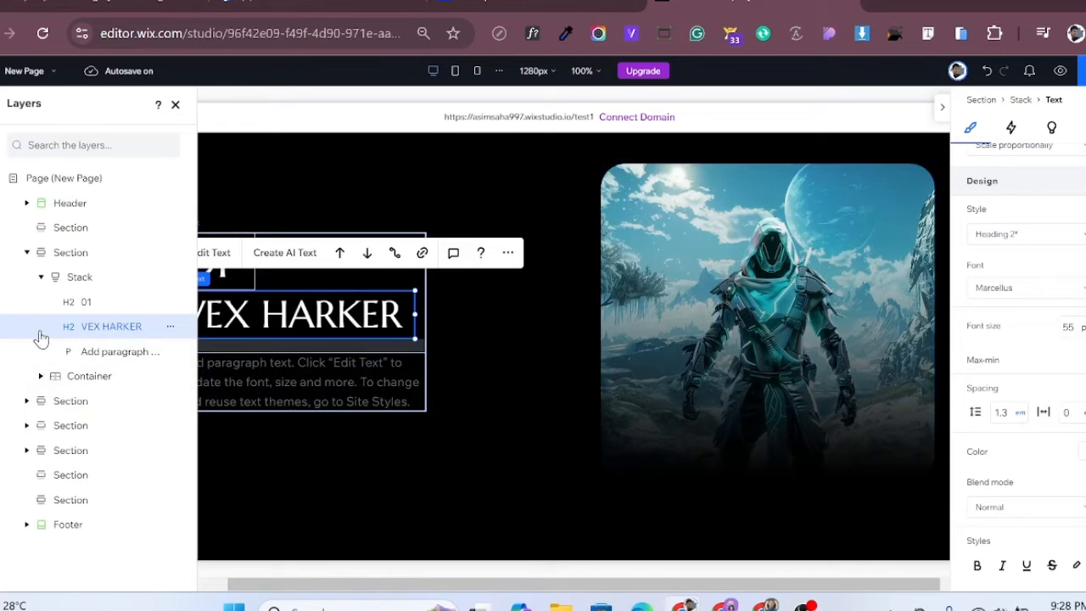
click(40, 278)
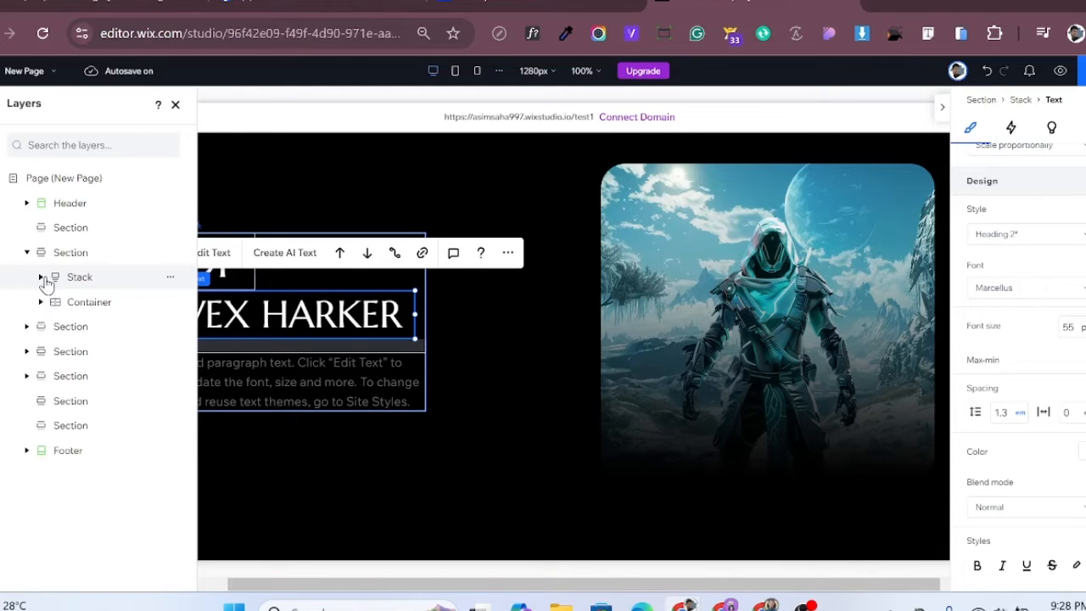
Hide the layers list and select the whole 01 Vex Harker section on the canvas.
click(175, 104)
click(531, 209)
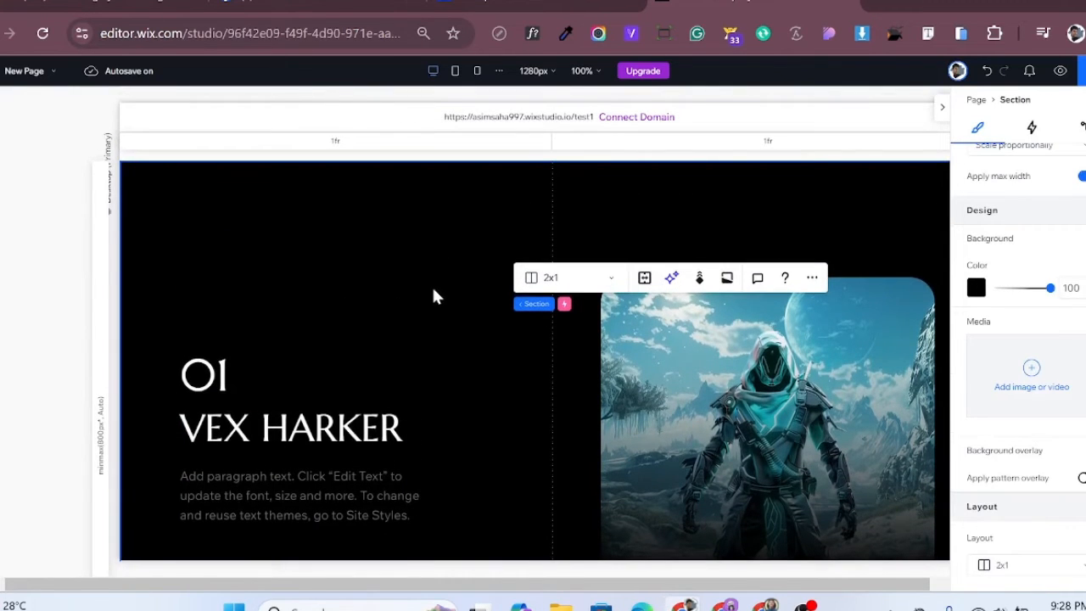
click(405, 247)
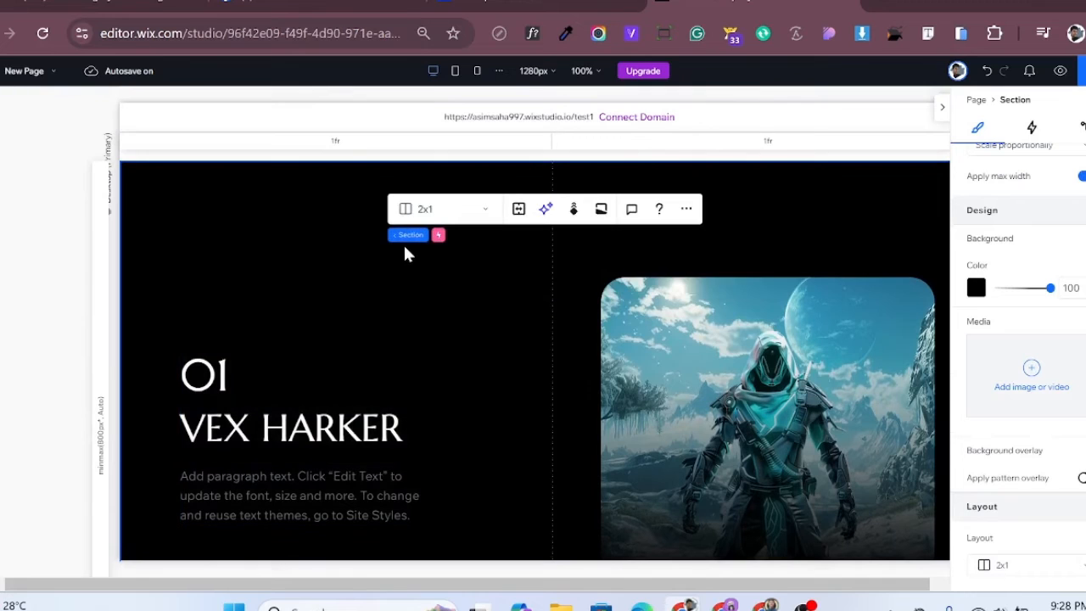
click(349, 196)
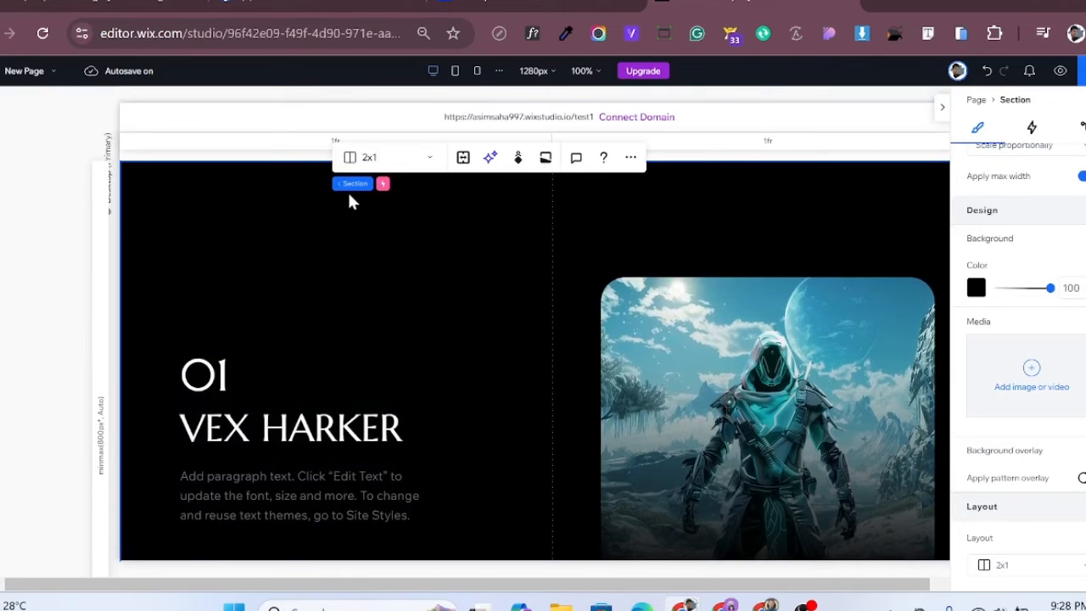
click(410, 247)
mouse_move(412, 234)
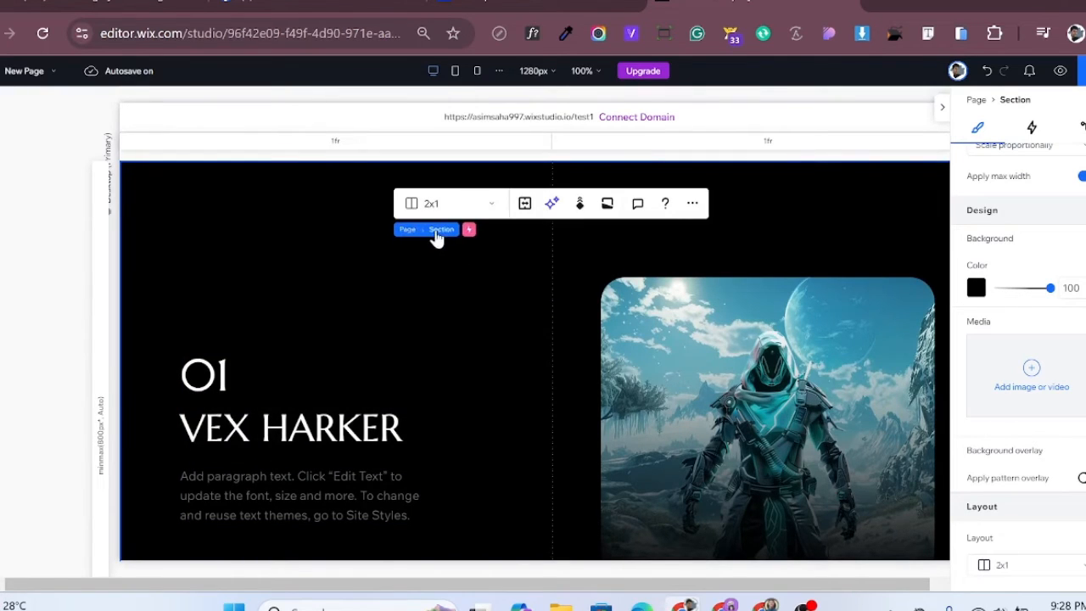
click(331, 212)
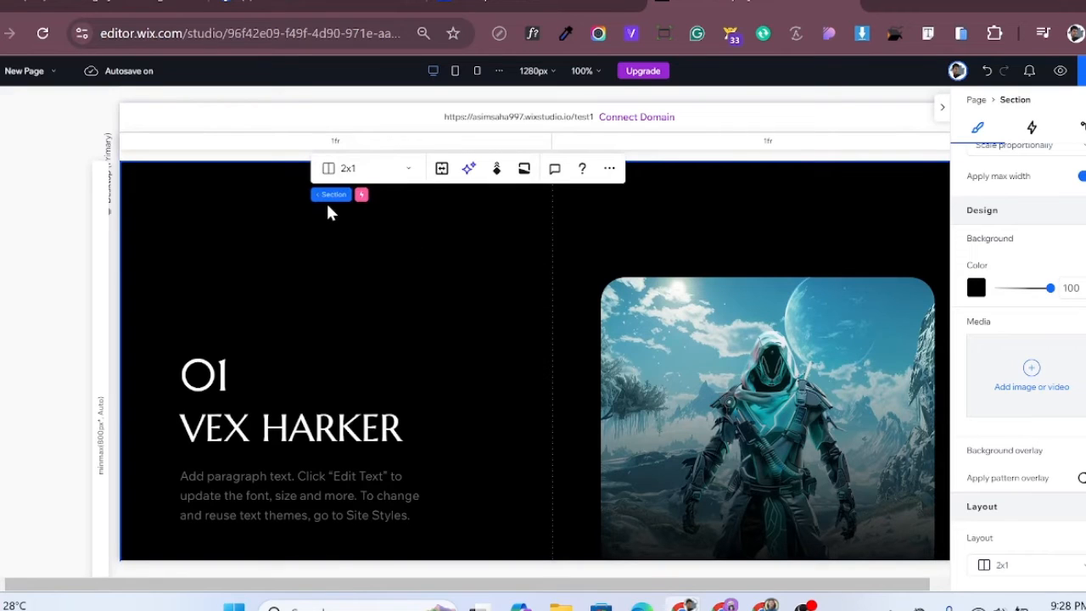
Review the scroll animations assigned to the elements of the 01 Vex Harker section.
click(1033, 129)
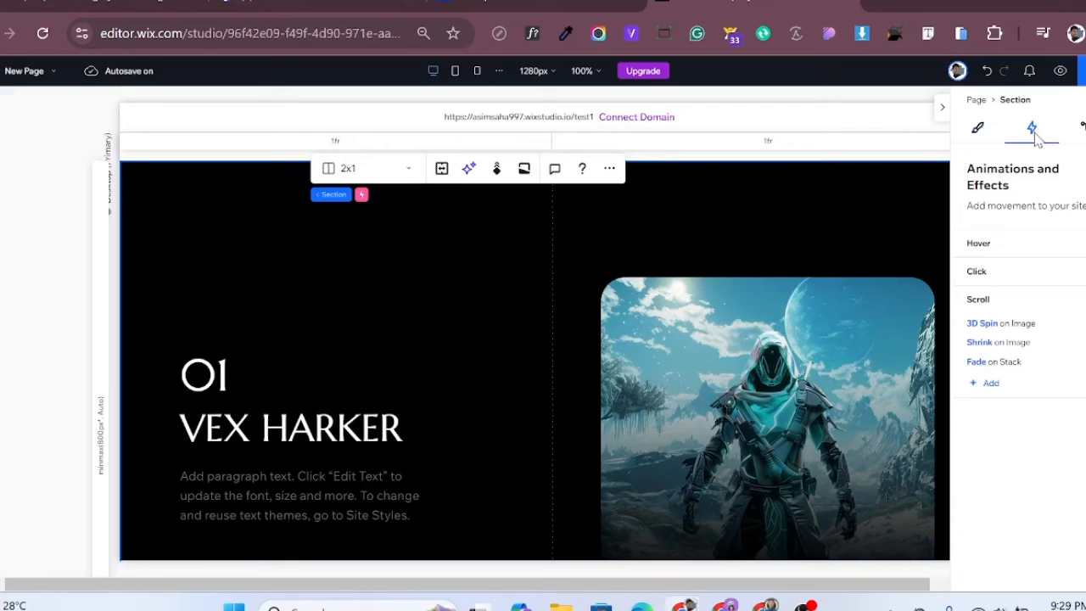
click(1022, 327)
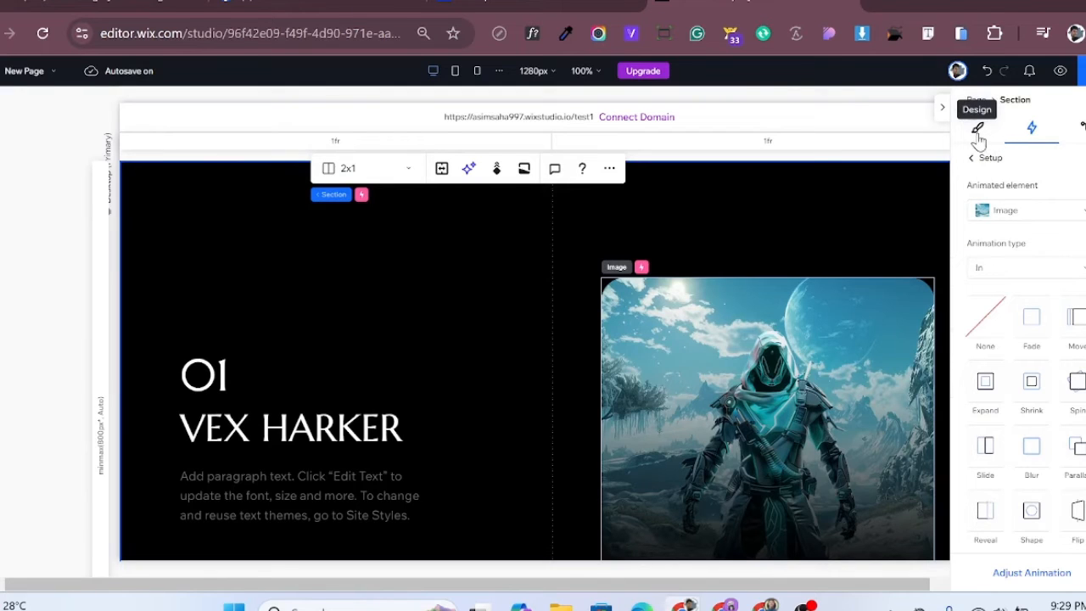
click(979, 134)
click(1035, 133)
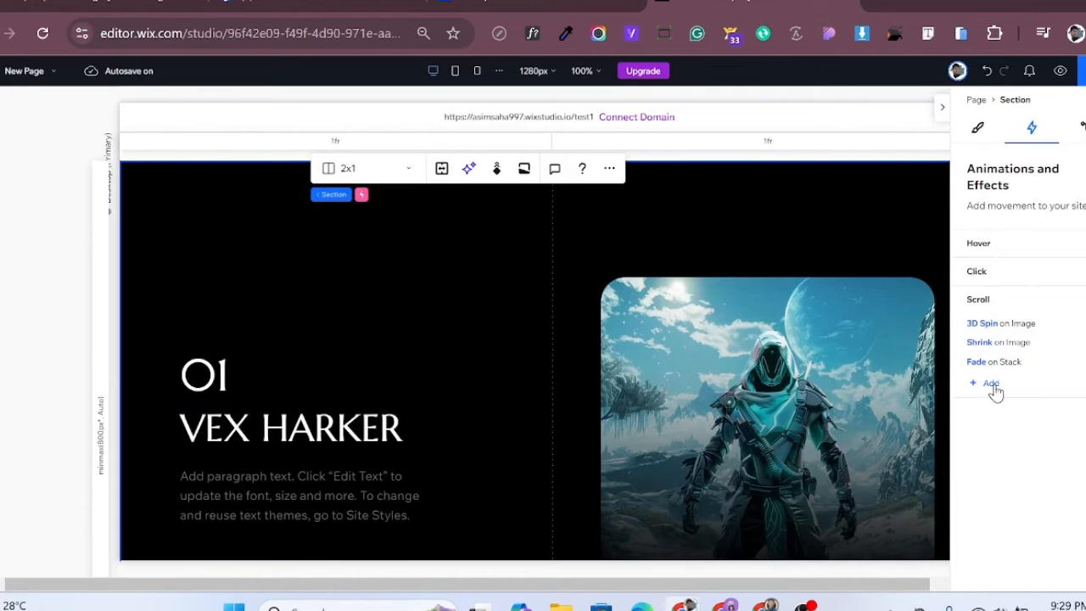
Examine the animated element, animation type and effect chosen for the 3D Spin scroll animation on the background image.
click(980, 323)
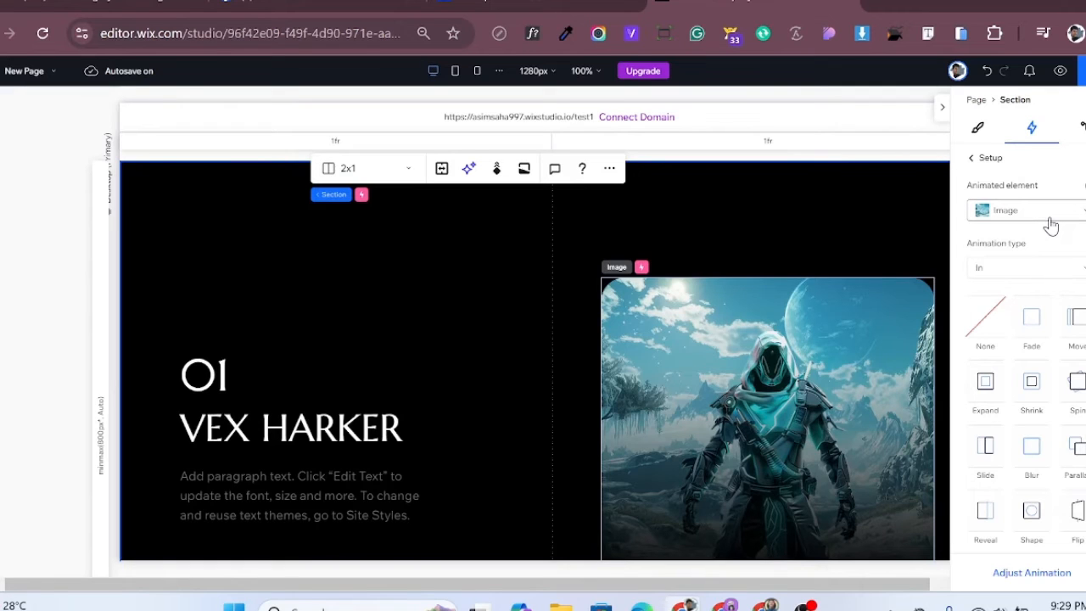
click(1052, 222)
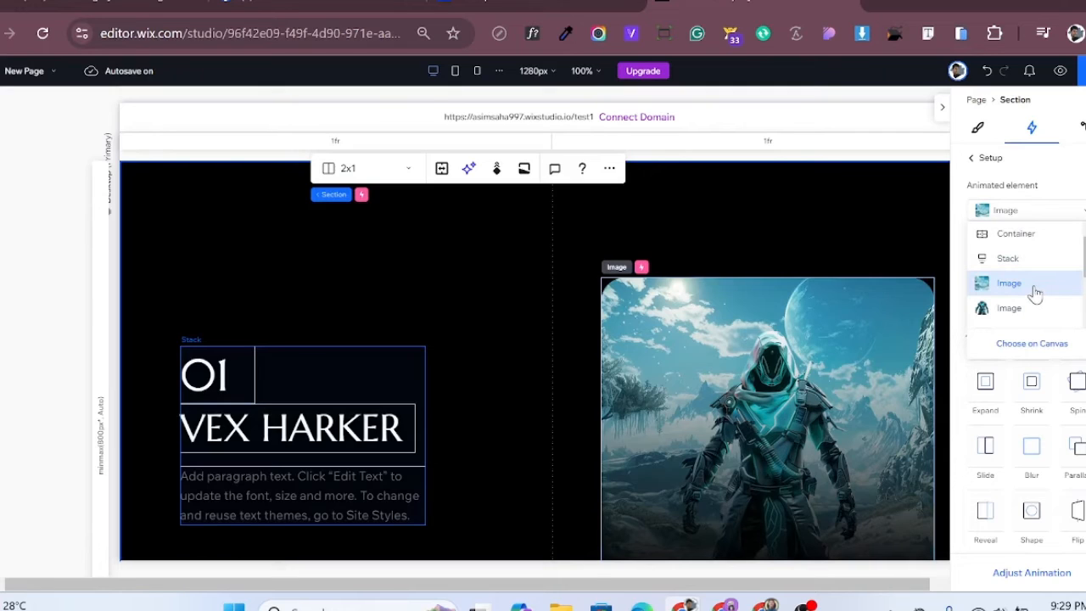
click(1066, 191)
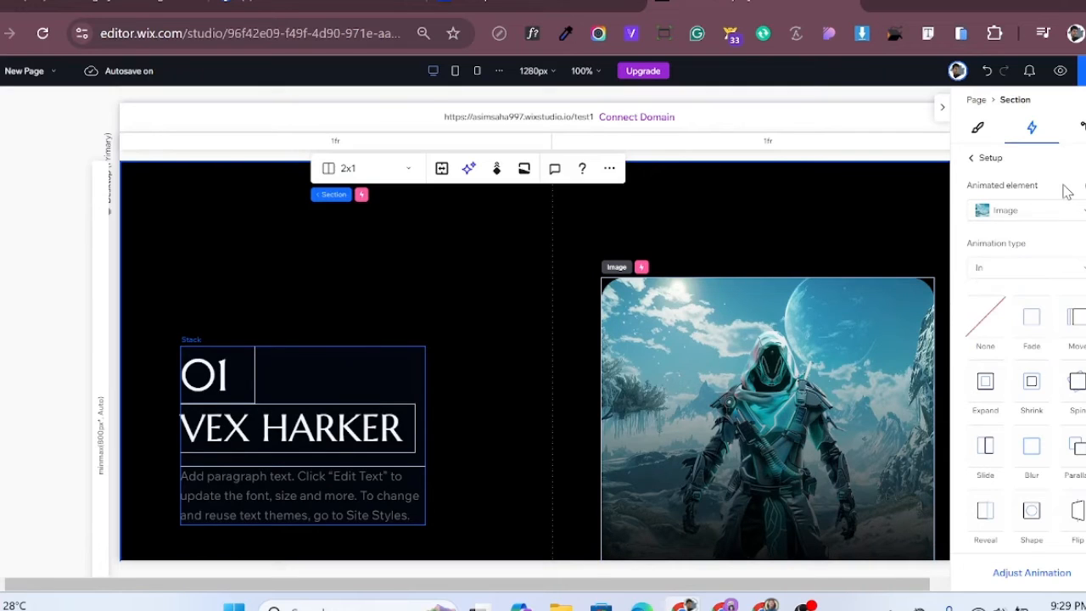
click(1016, 269)
click(1016, 285)
scroll(1027, 475, down, 1)
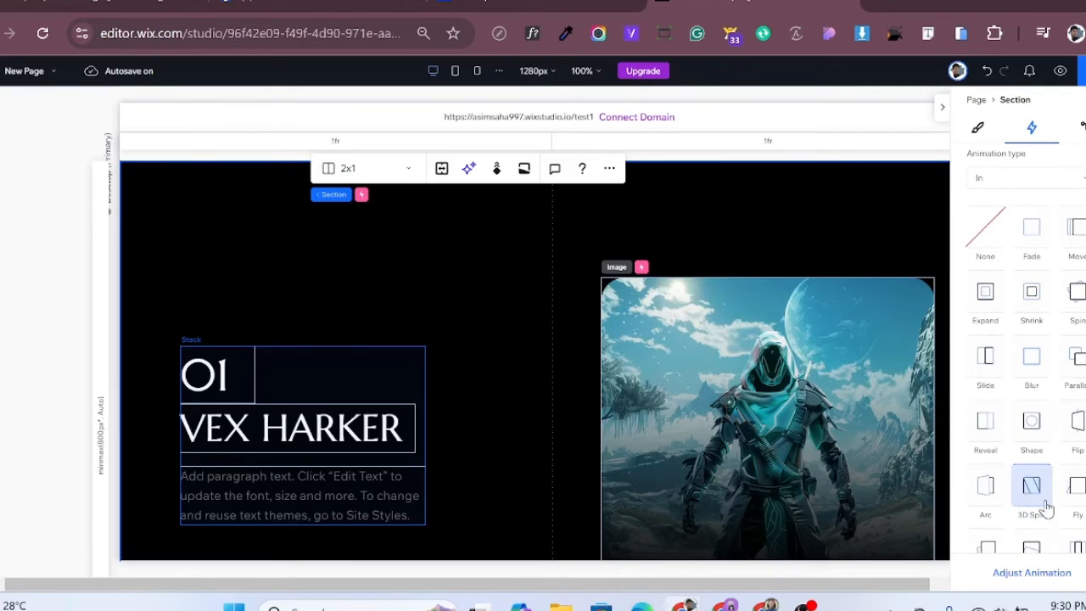
scroll(1046, 506, down, 1)
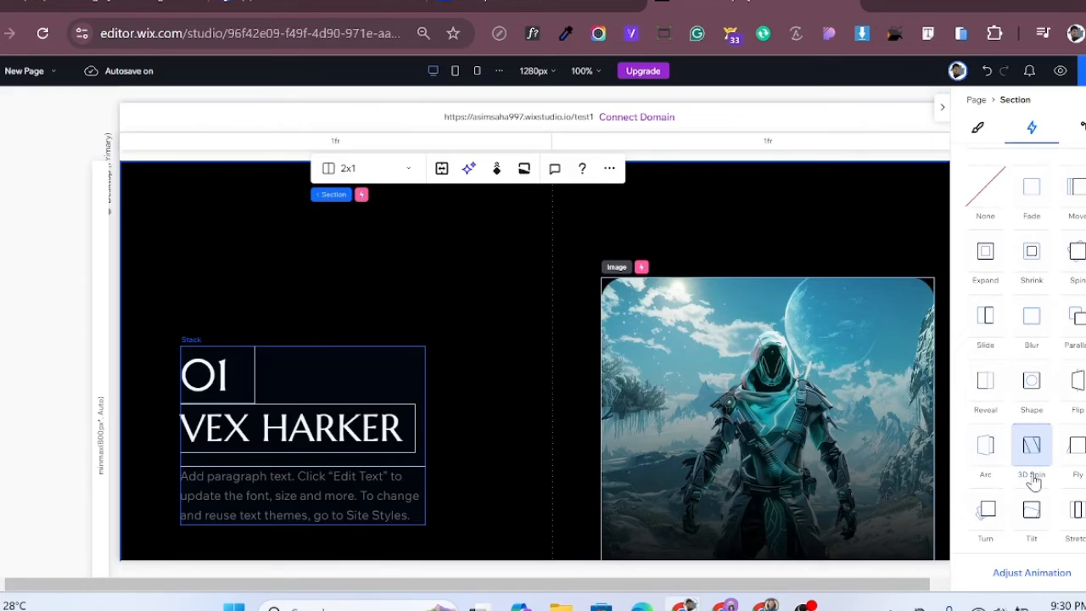
Examine the rotation, speed and animation area settings of the background image's 3D Spin scroll animation.
click(1032, 462)
click(1028, 576)
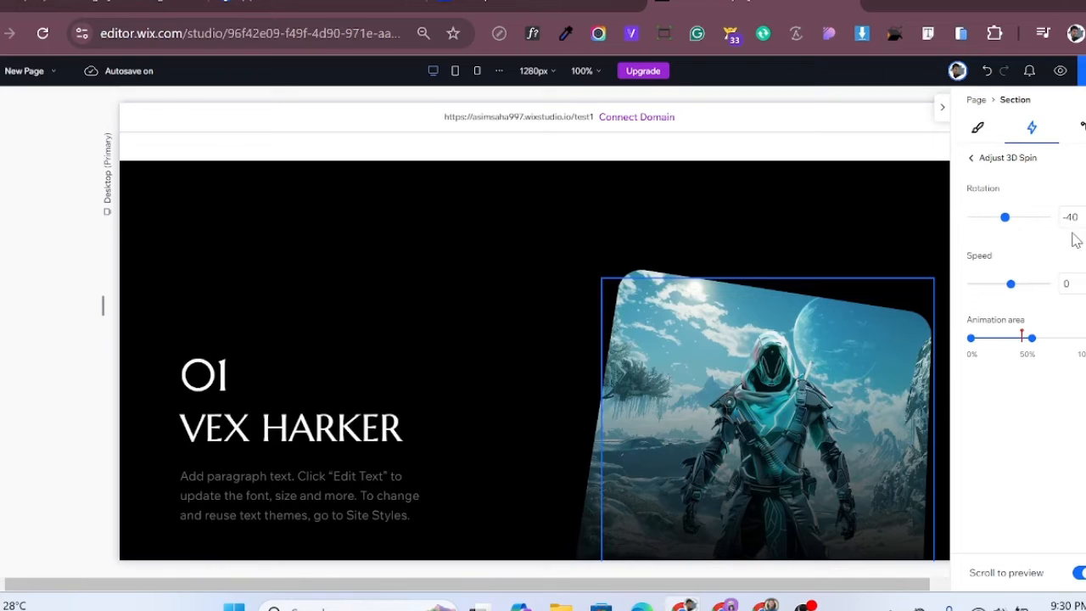
click(972, 160)
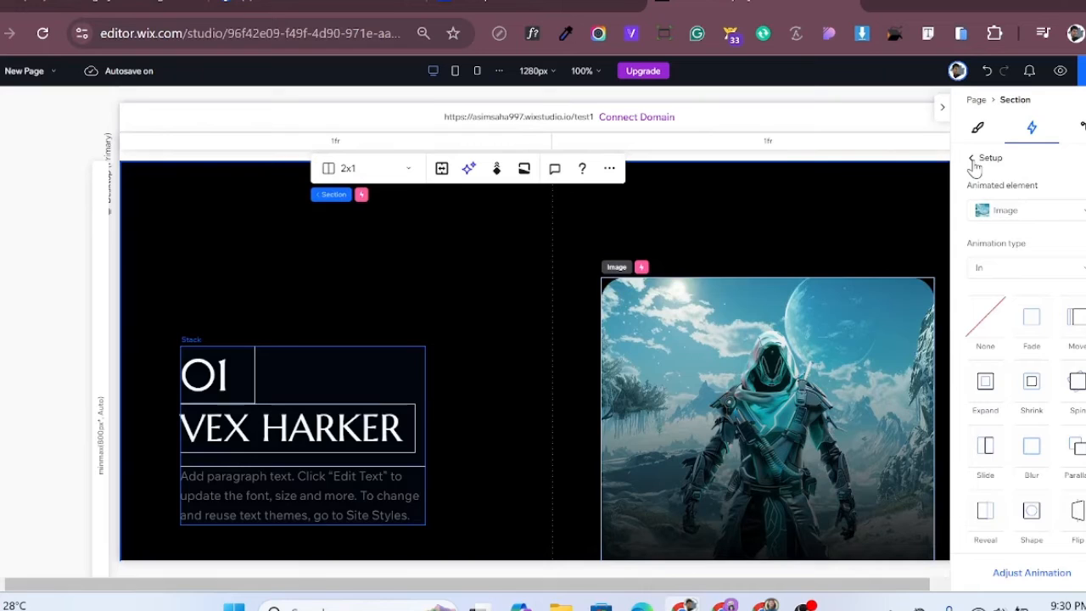
click(974, 159)
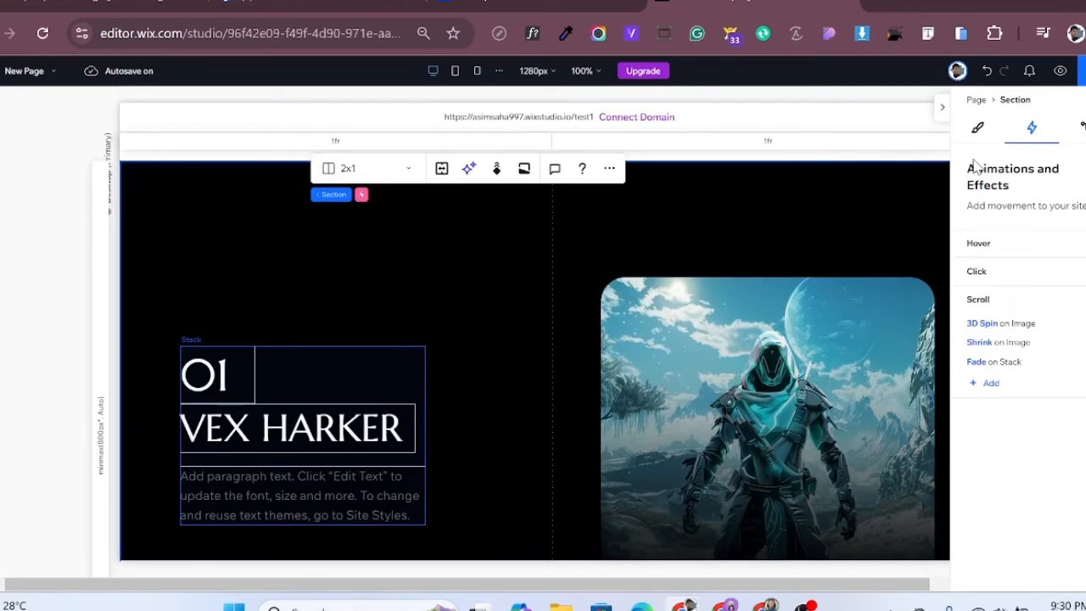
Open the Shrink scroll animation and check which image it animates, its animation type and its effect.
click(1013, 348)
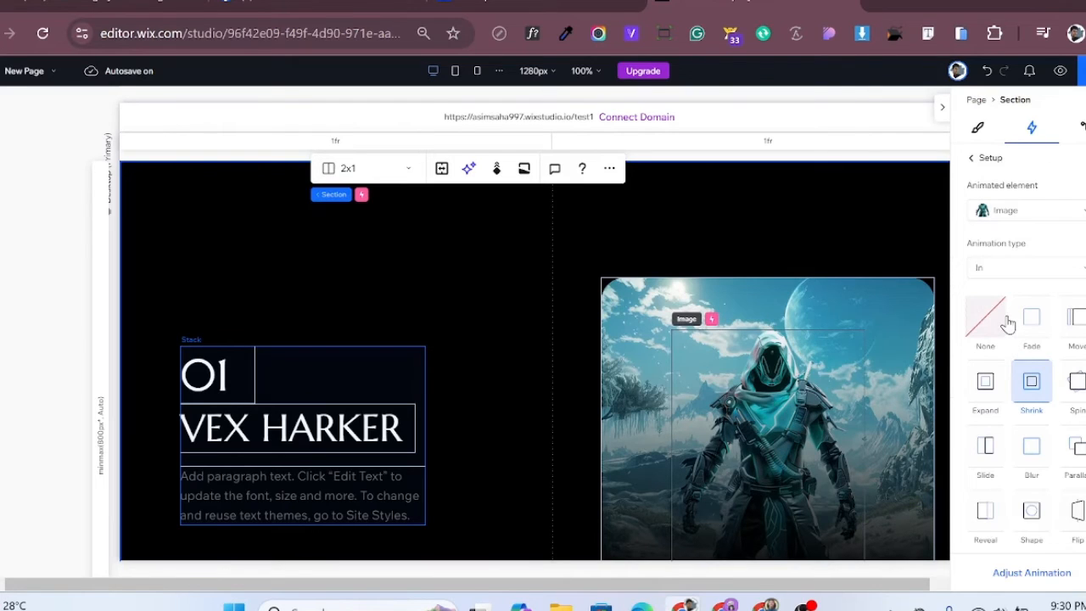
click(1044, 217)
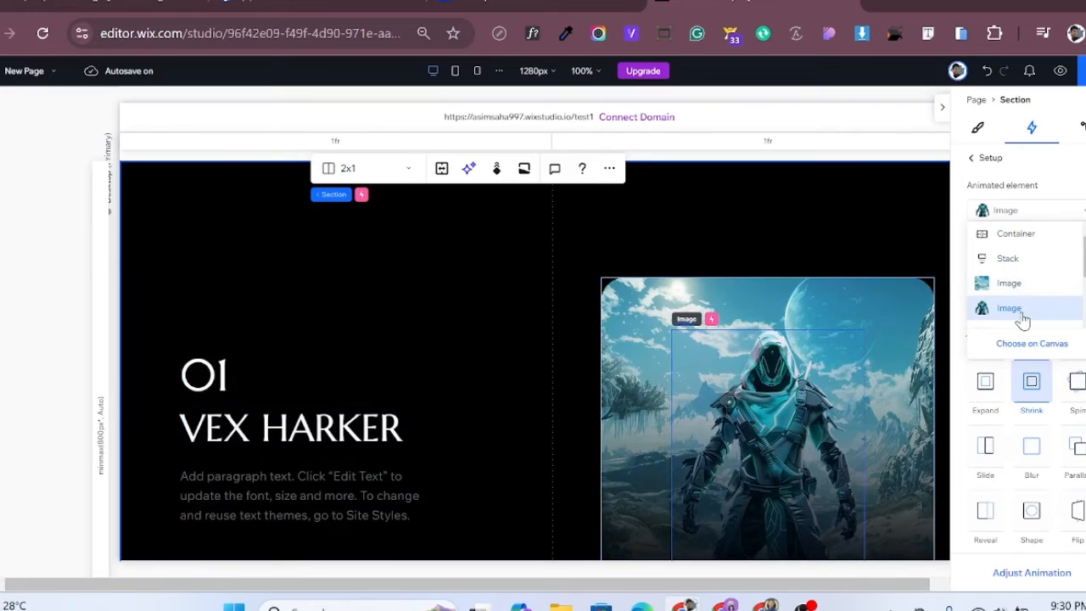
click(1059, 190)
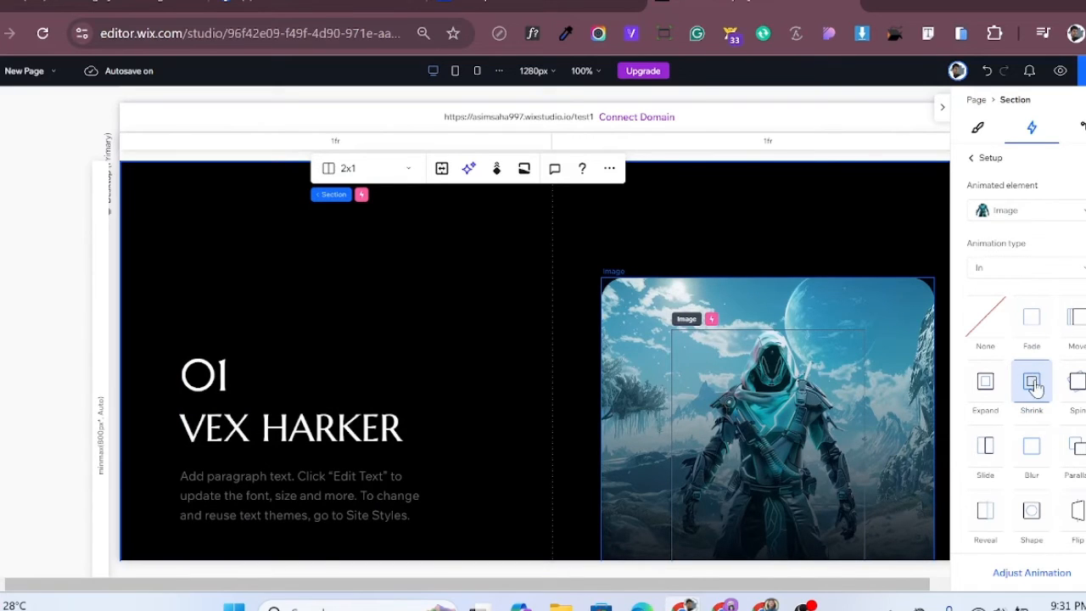
Examine the direction options, scale, speed and animation area of the character image's Shrink animation.
click(1029, 575)
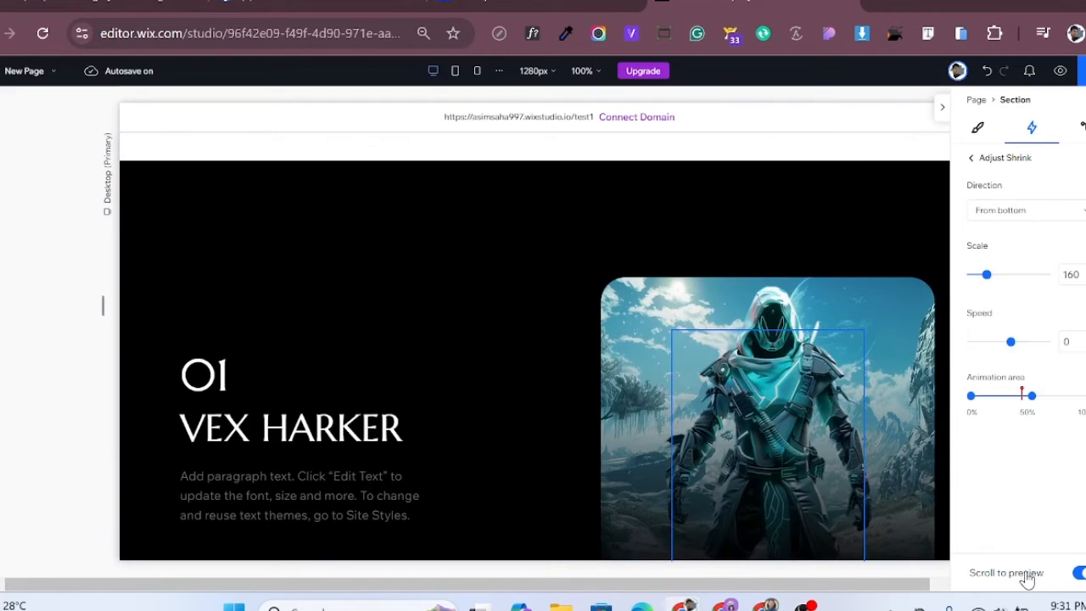
click(1029, 216)
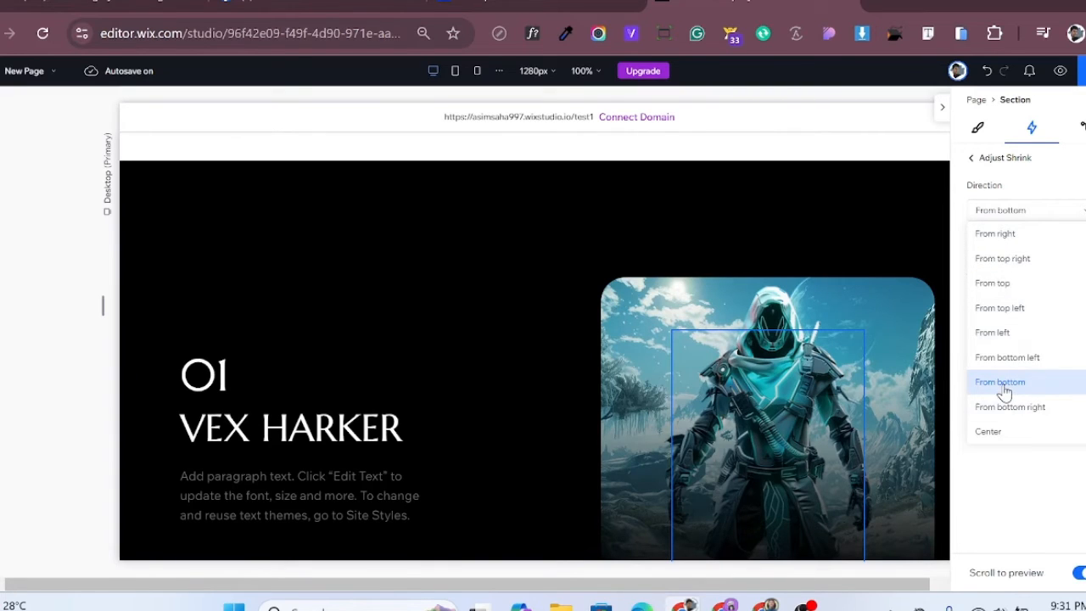
click(1055, 179)
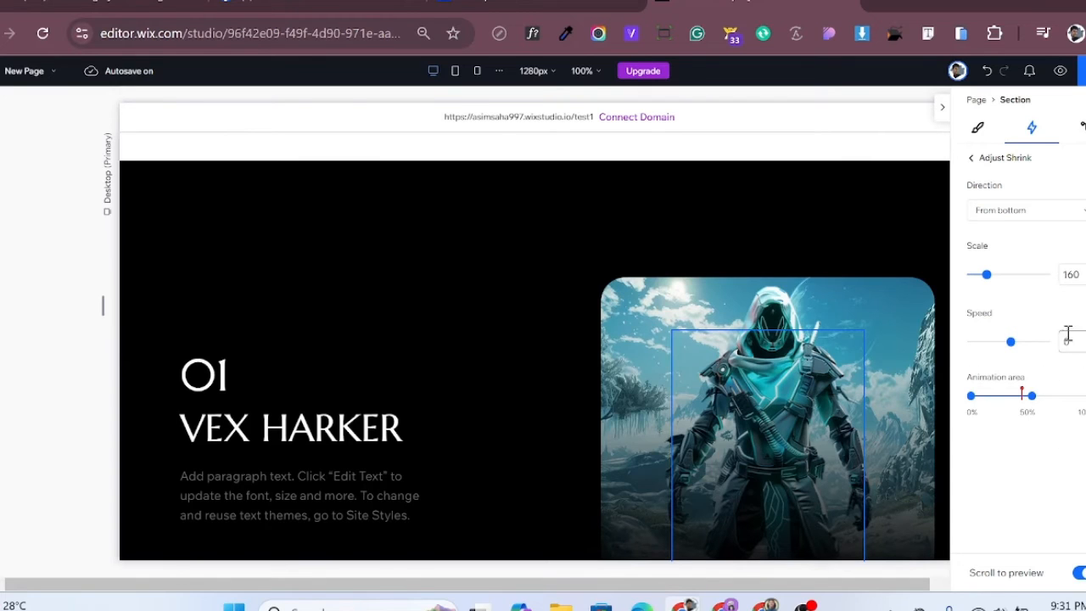
click(971, 158)
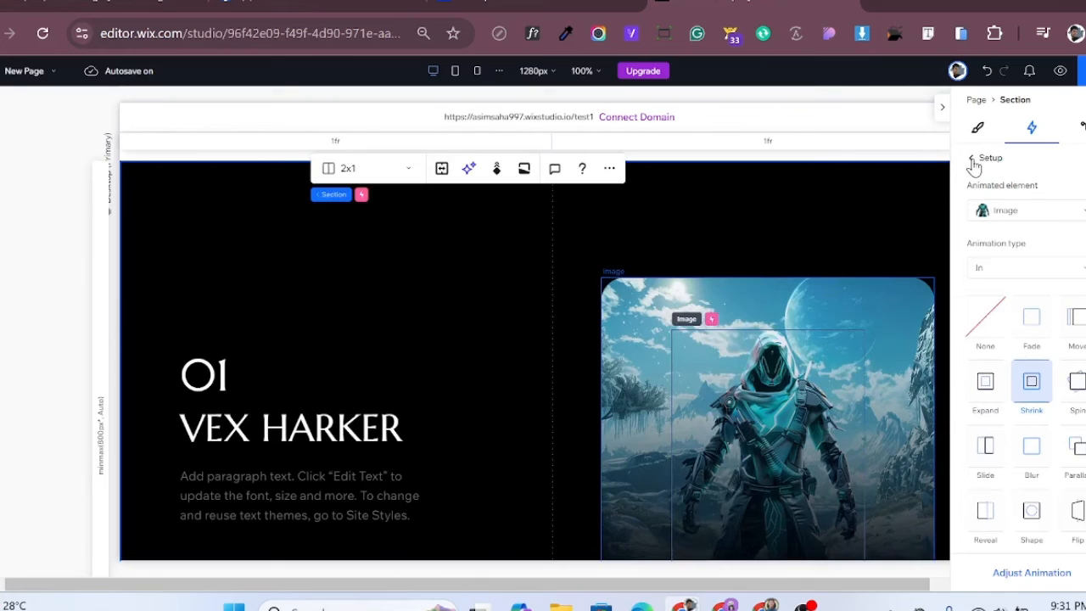
click(972, 160)
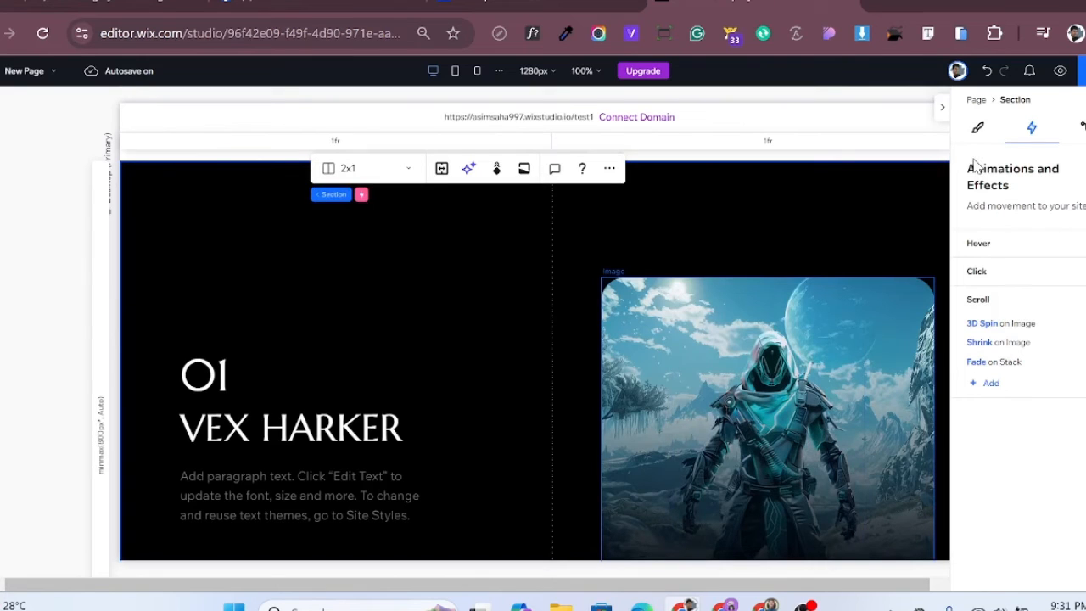
Review the Fade scroll animation's setup, keeping Stack as the animated element and Out as the animation type.
click(1019, 367)
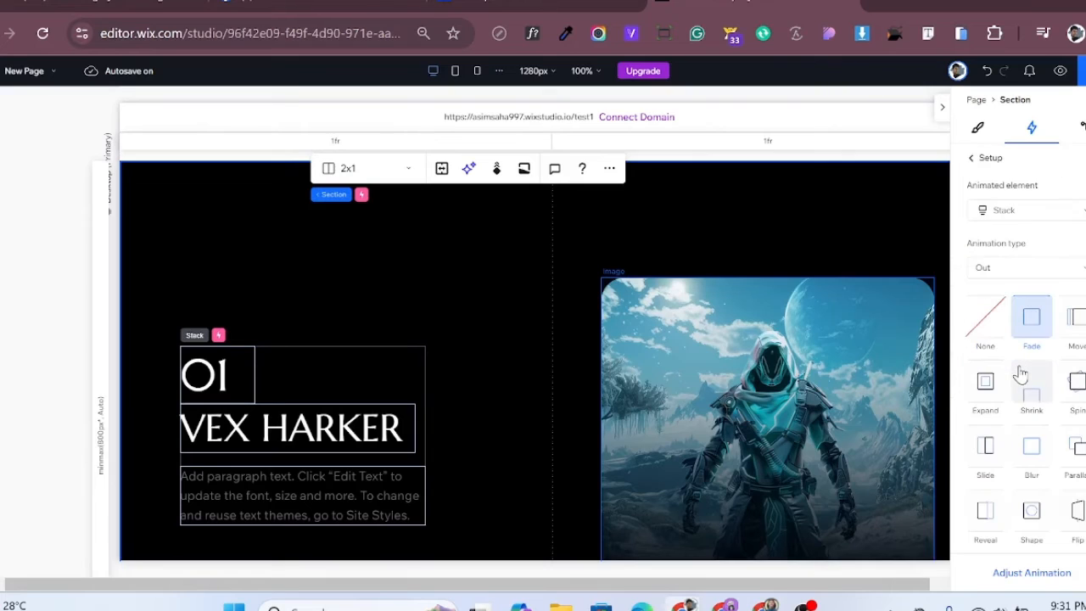
click(1039, 214)
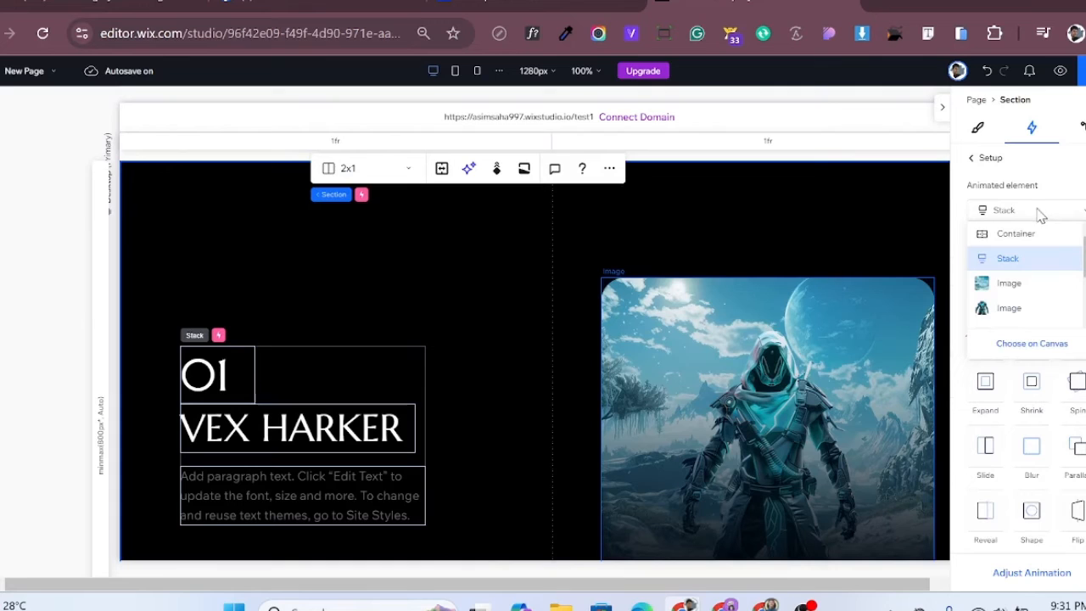
click(1030, 265)
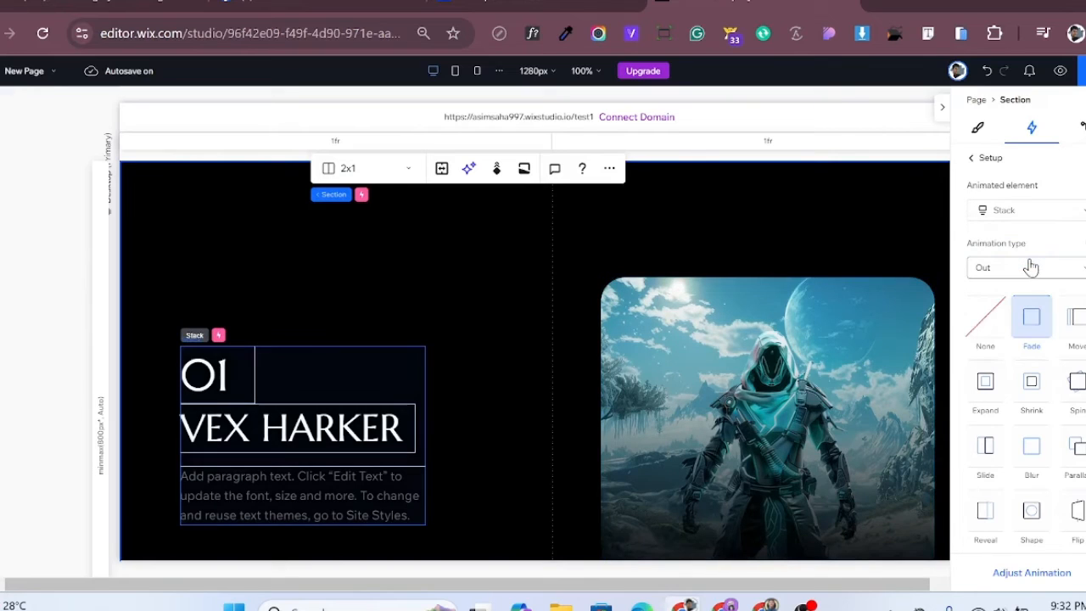
click(1049, 268)
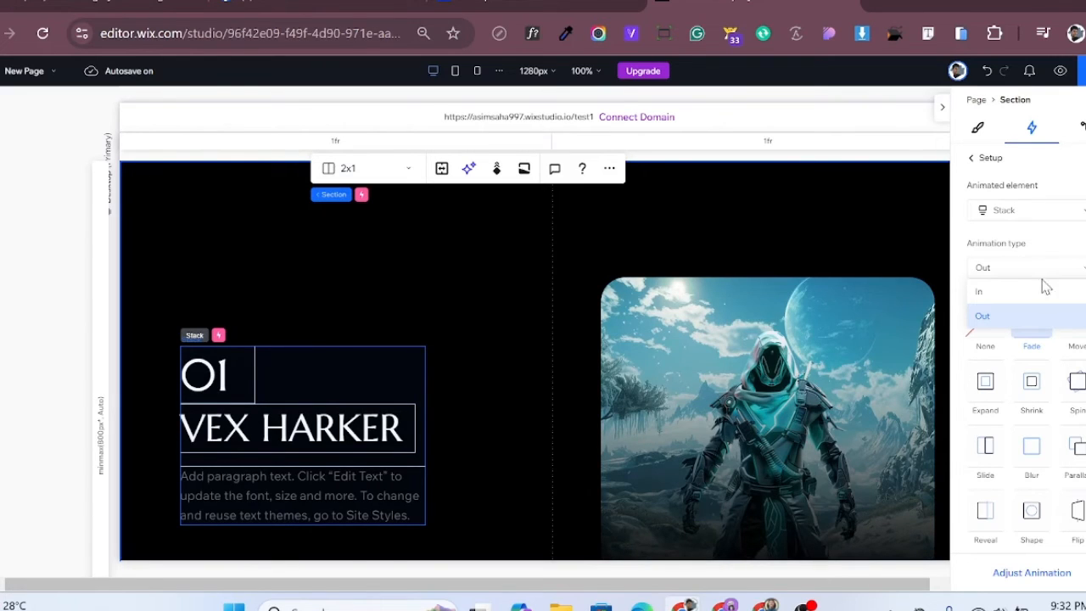
click(1019, 317)
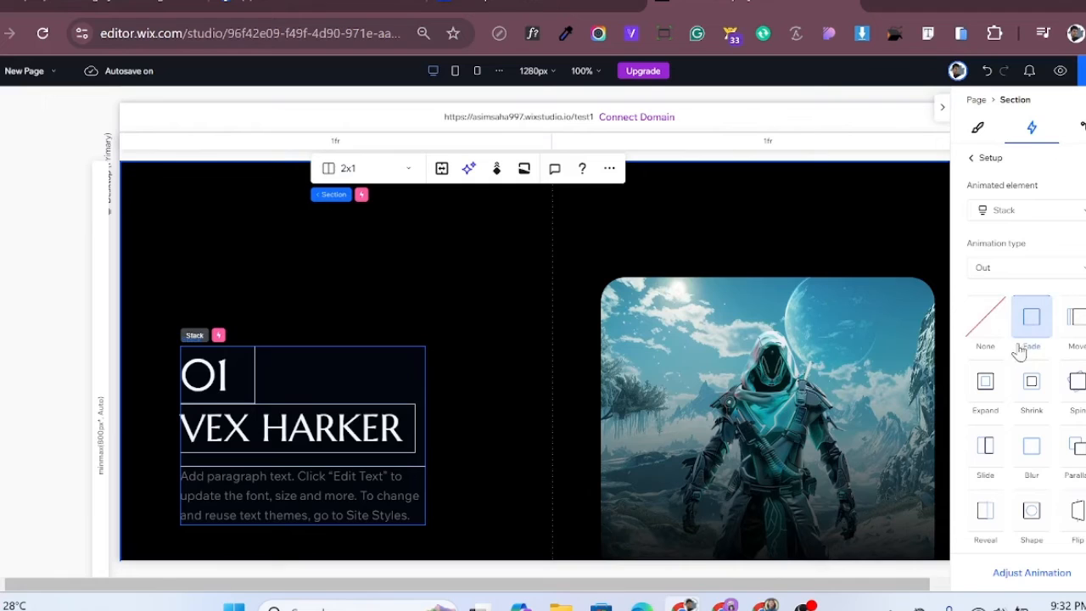
Examine the final opacity and animation area settings of the text stack's Fade animation.
click(1030, 573)
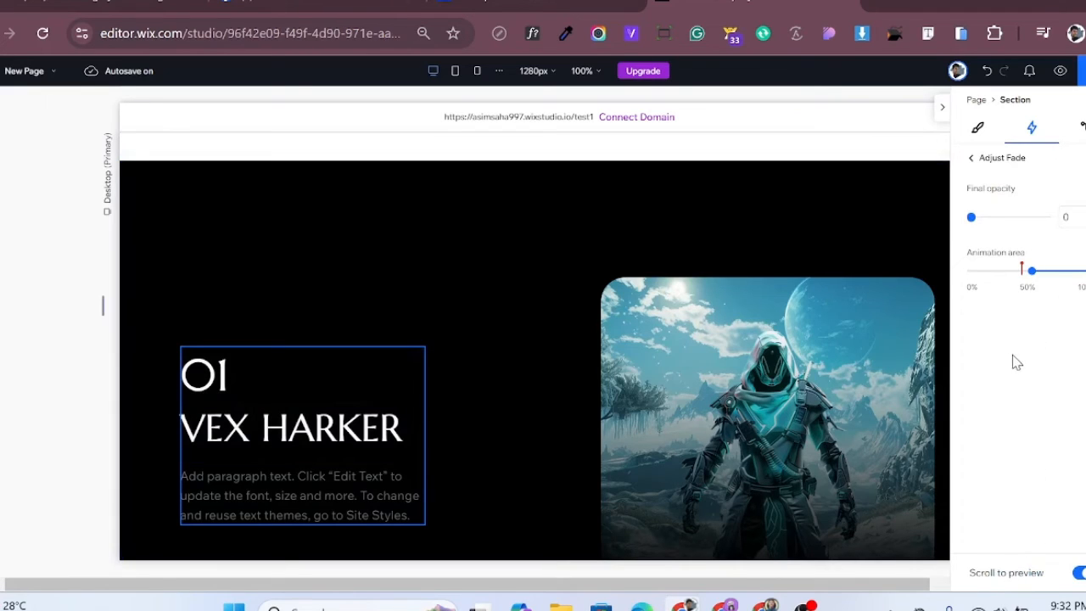
click(973, 162)
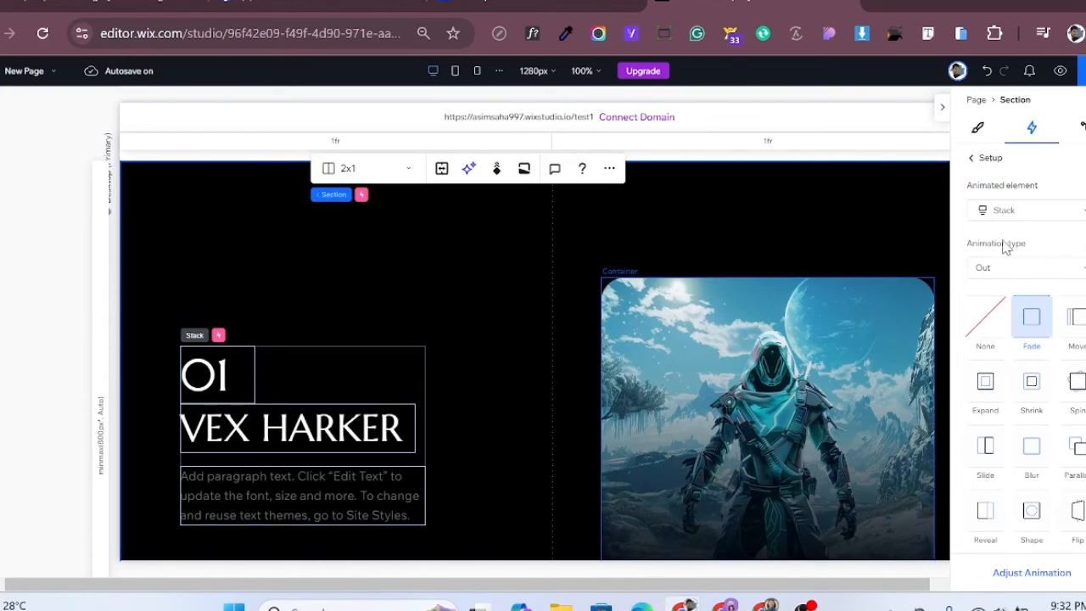
click(969, 162)
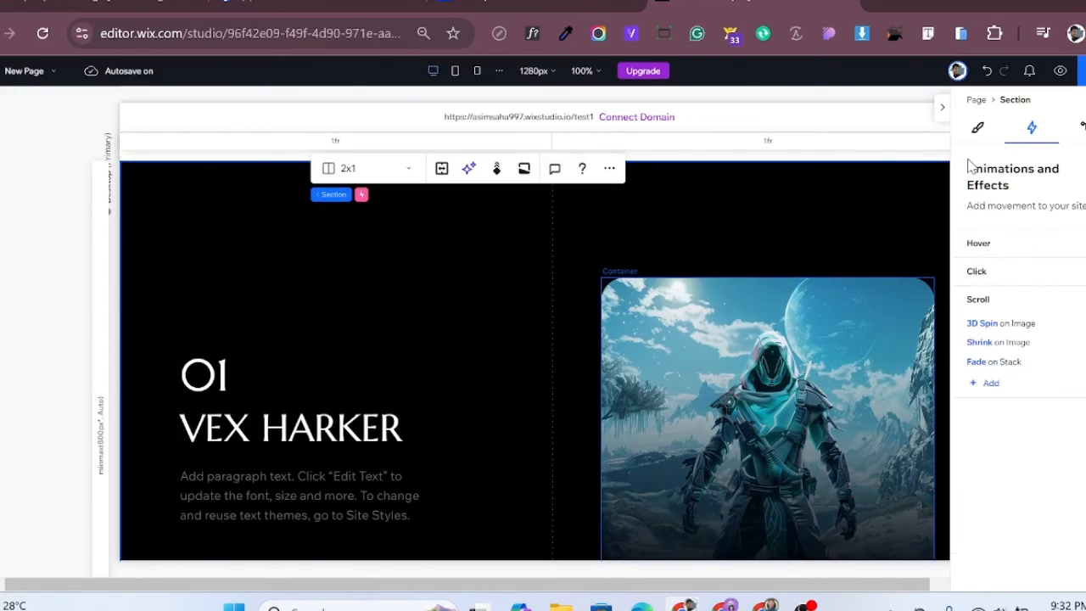
Select the Vex Harker text stack and examine the setup of the Fly scroll animation assigned to itself.
click(512, 262)
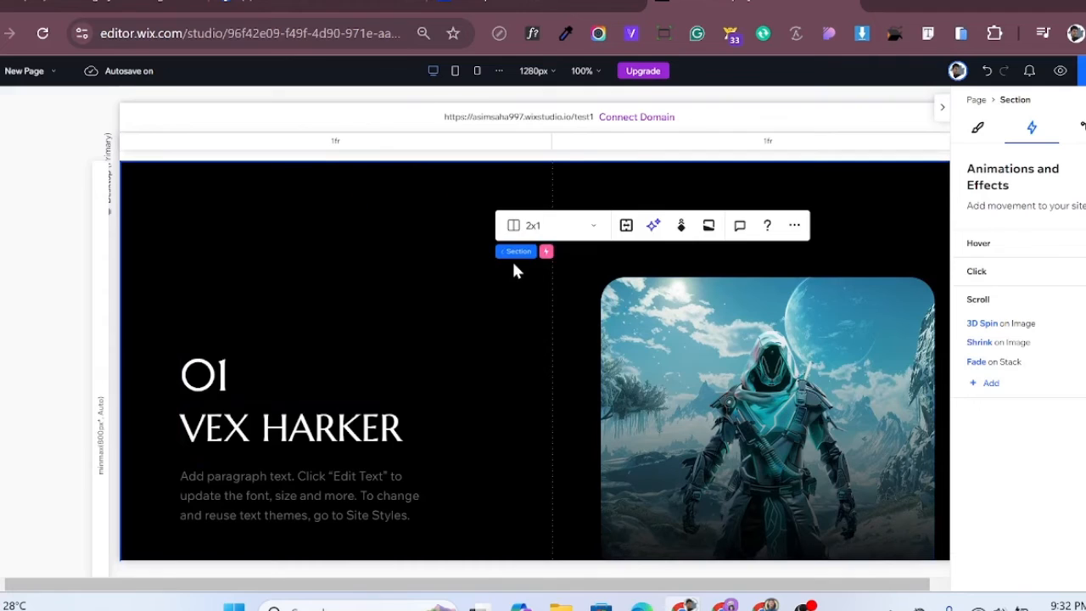
click(977, 129)
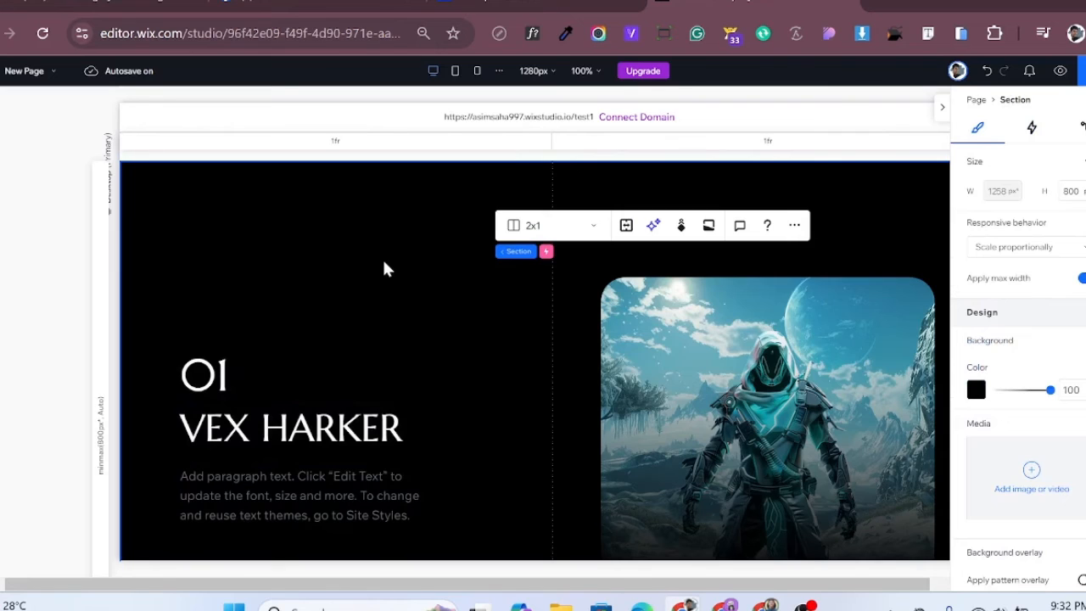
click(339, 428)
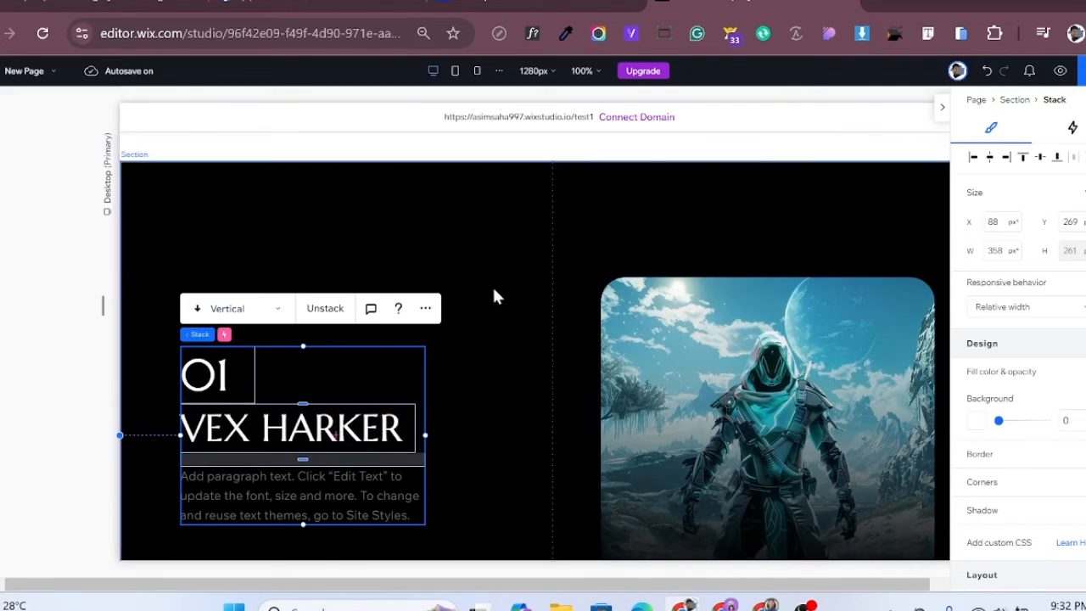
click(1072, 129)
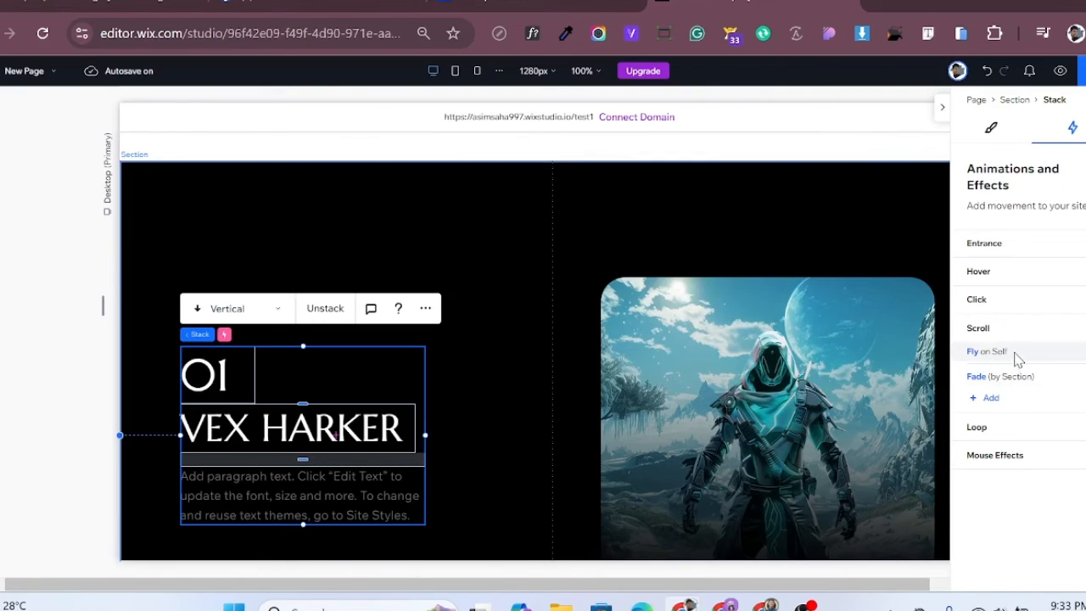
click(1018, 357)
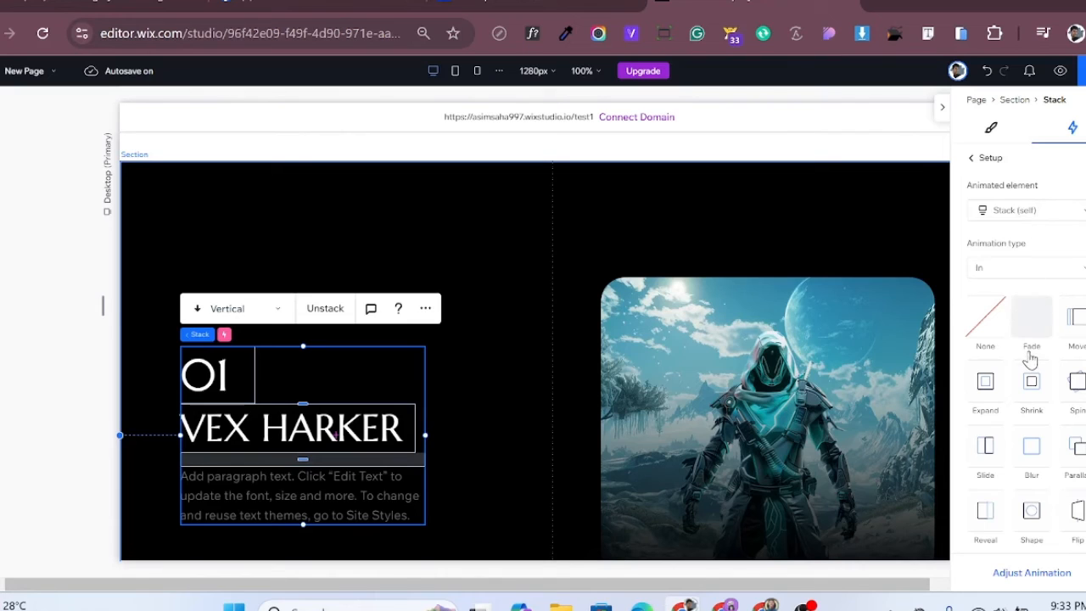
scroll(1030, 359, down, 2)
scroll(1009, 238, up, 2)
scroll(1039, 428, down, 1)
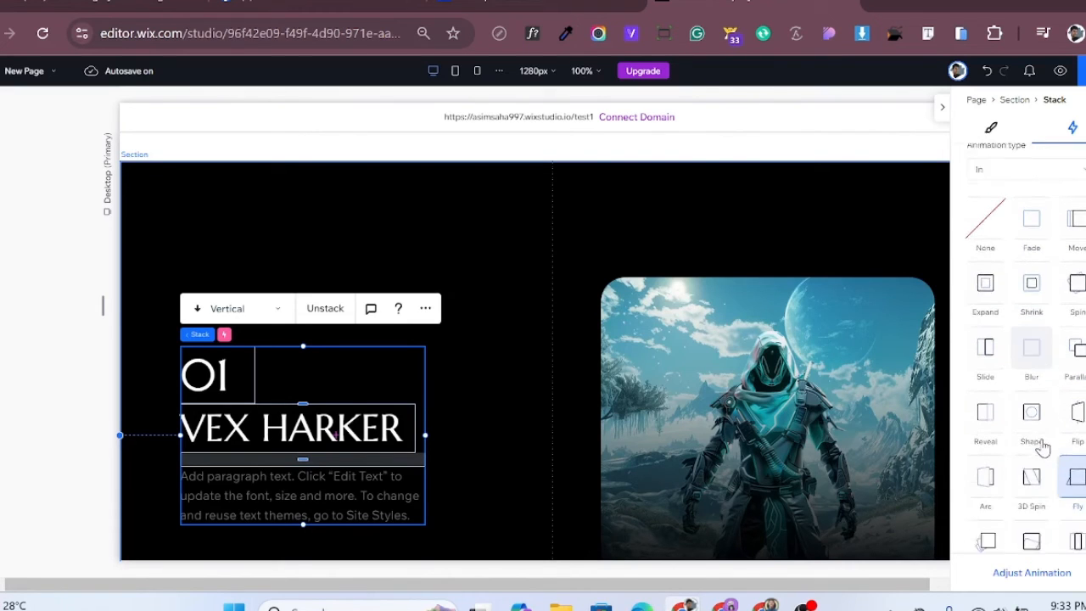
scroll(1043, 450, down, 1)
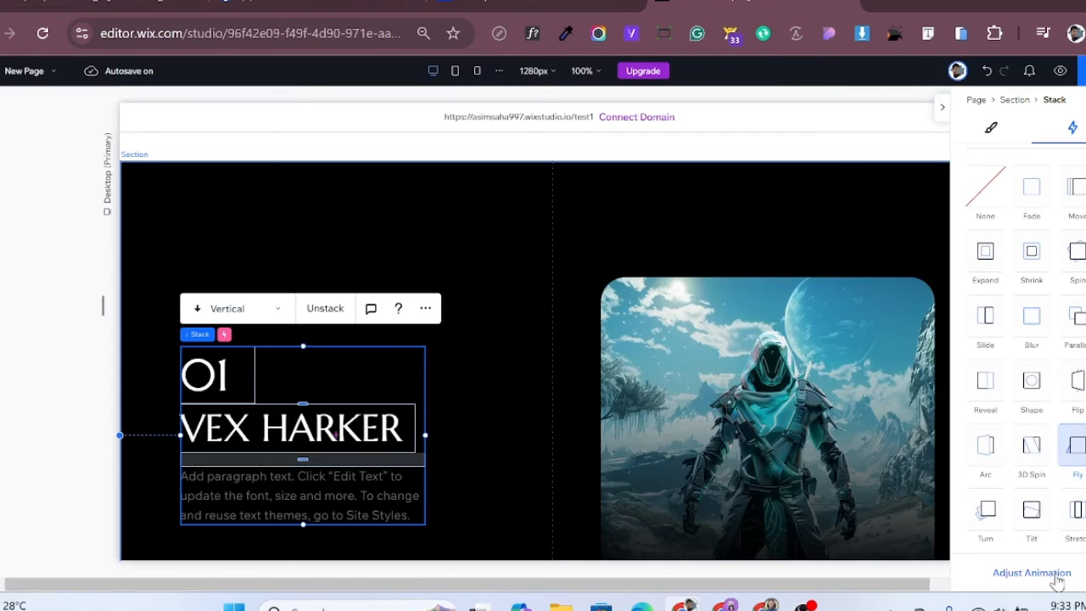
Review the Fly animation's skew and animation area, keeping its direction set to From left.
click(1031, 573)
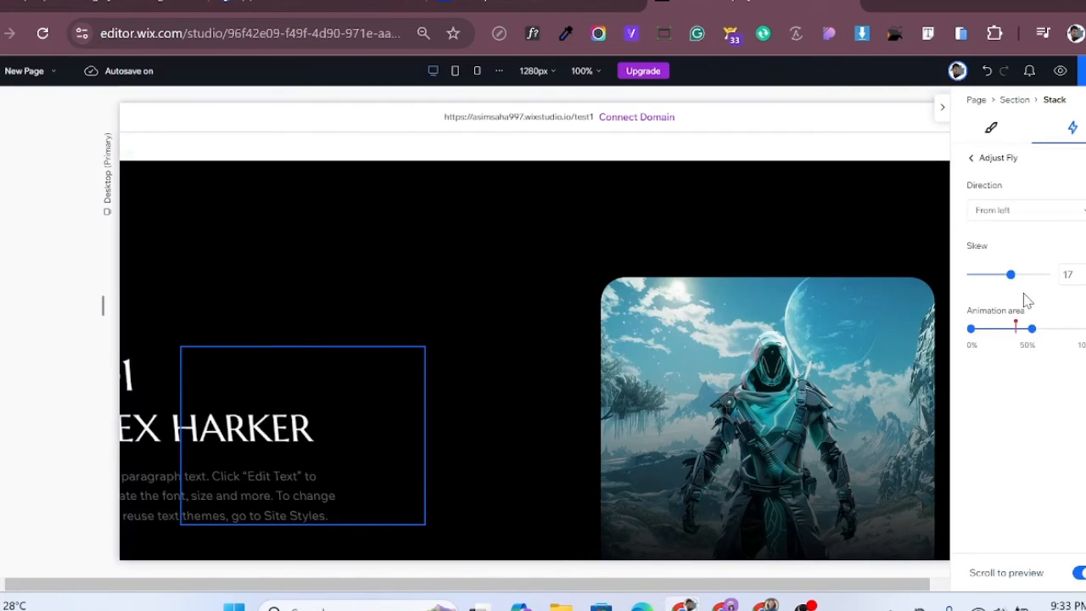
click(1019, 223)
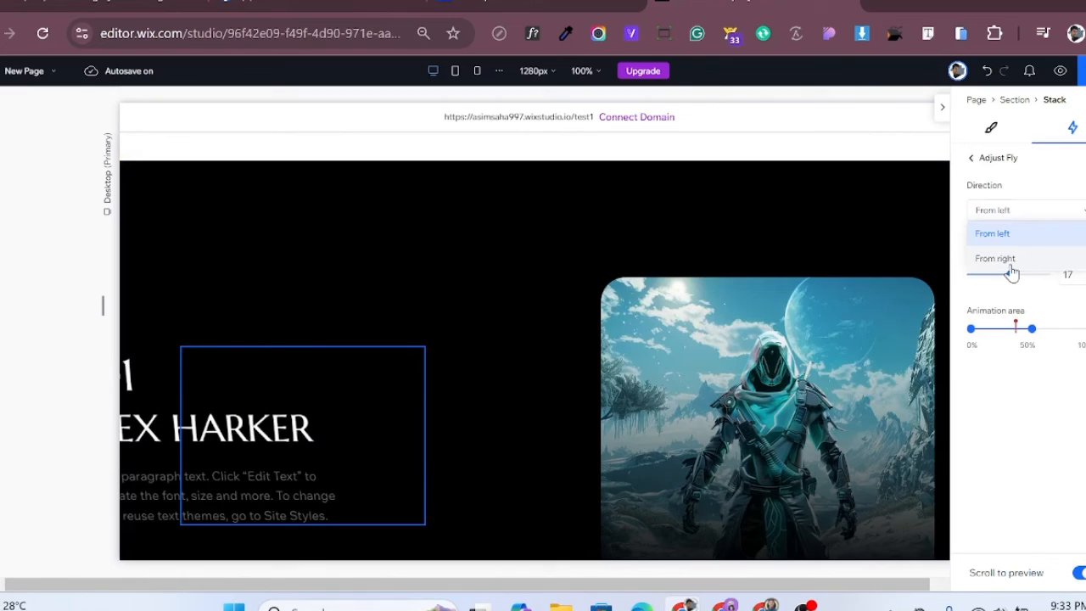
click(1008, 236)
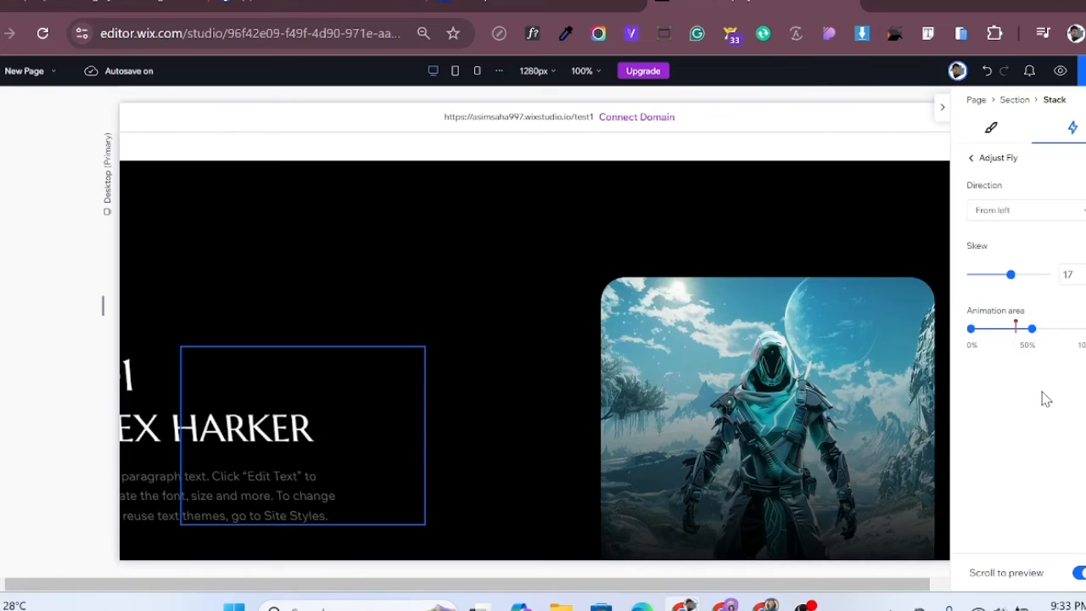
click(974, 160)
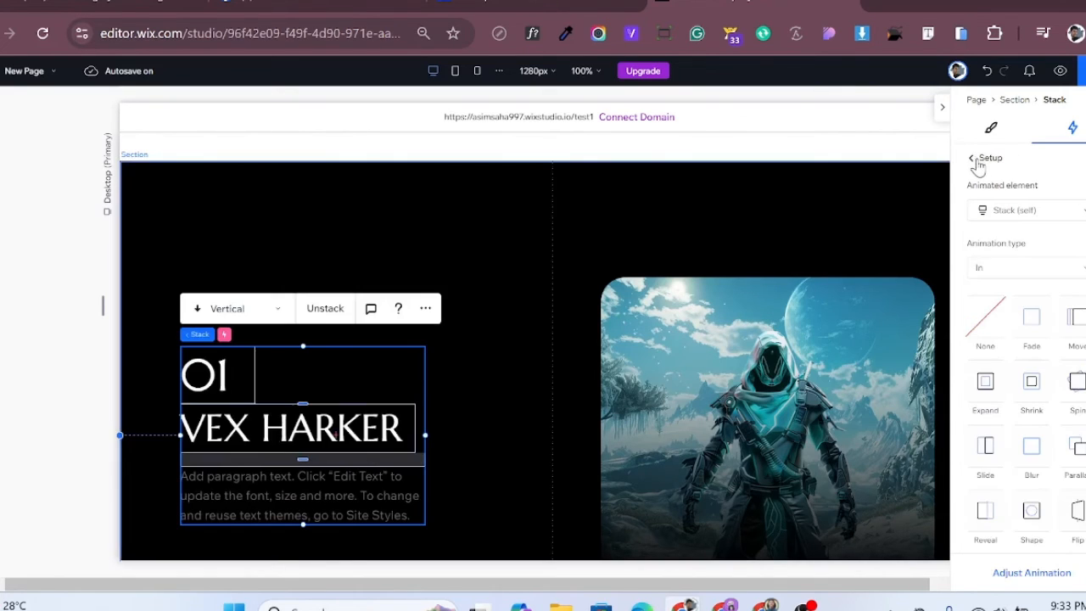
click(974, 159)
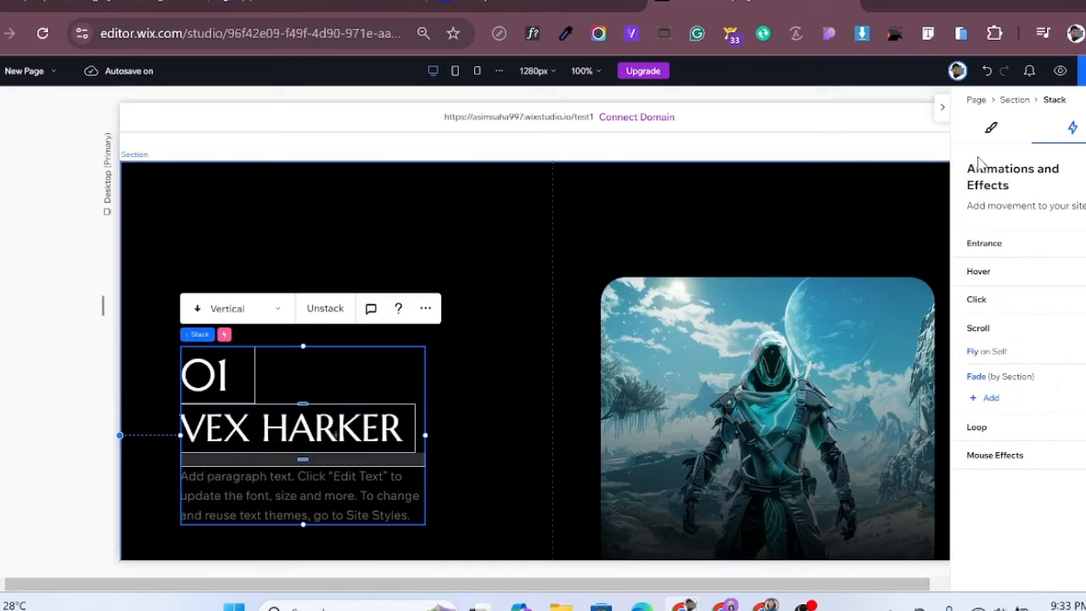
Reselect the whole Vex Harker section and bring the 02 Kaiden Striker section into view.
click(481, 240)
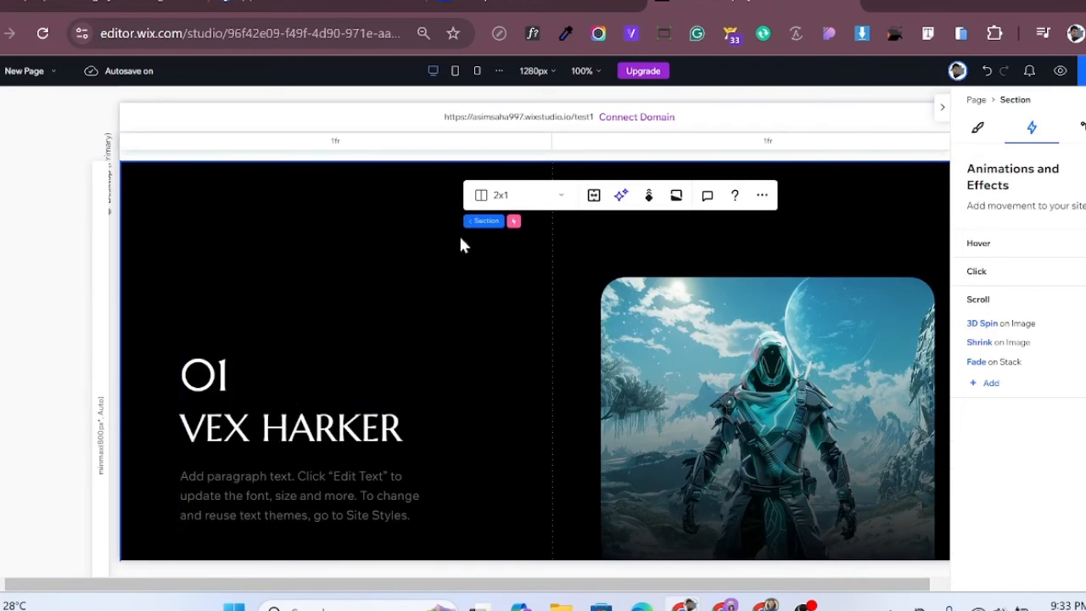
click(349, 217)
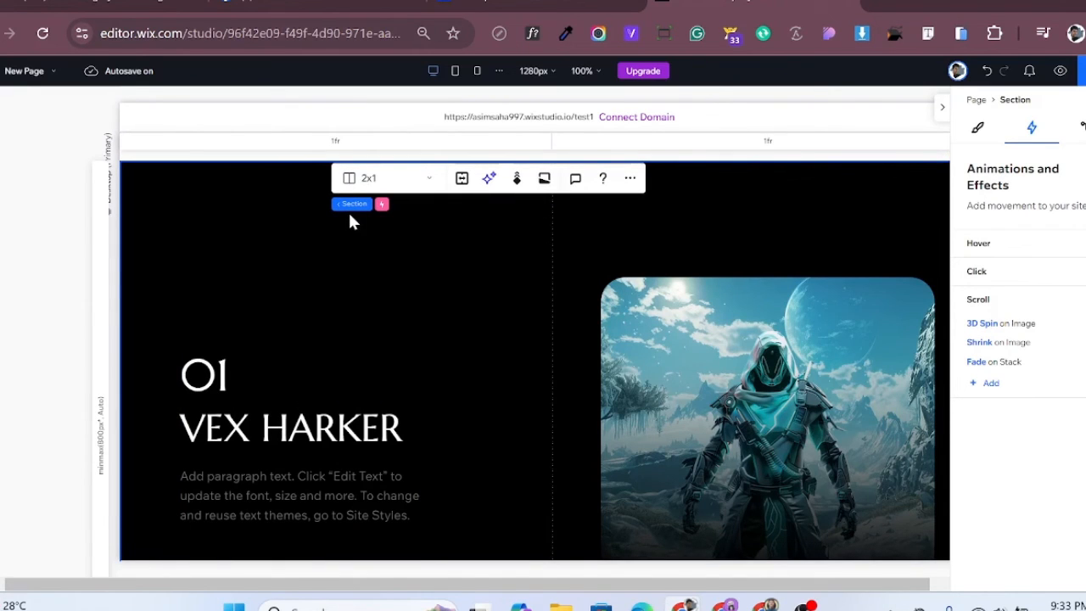
scroll(351, 219, down, 5)
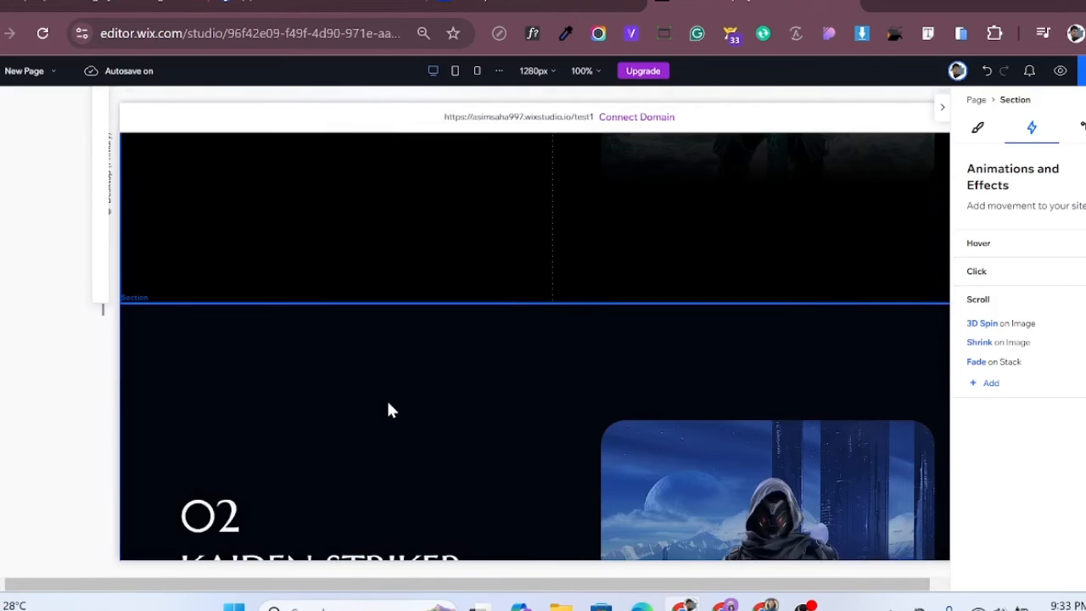
scroll(387, 410, down, 2)
scroll(402, 335, down, 1)
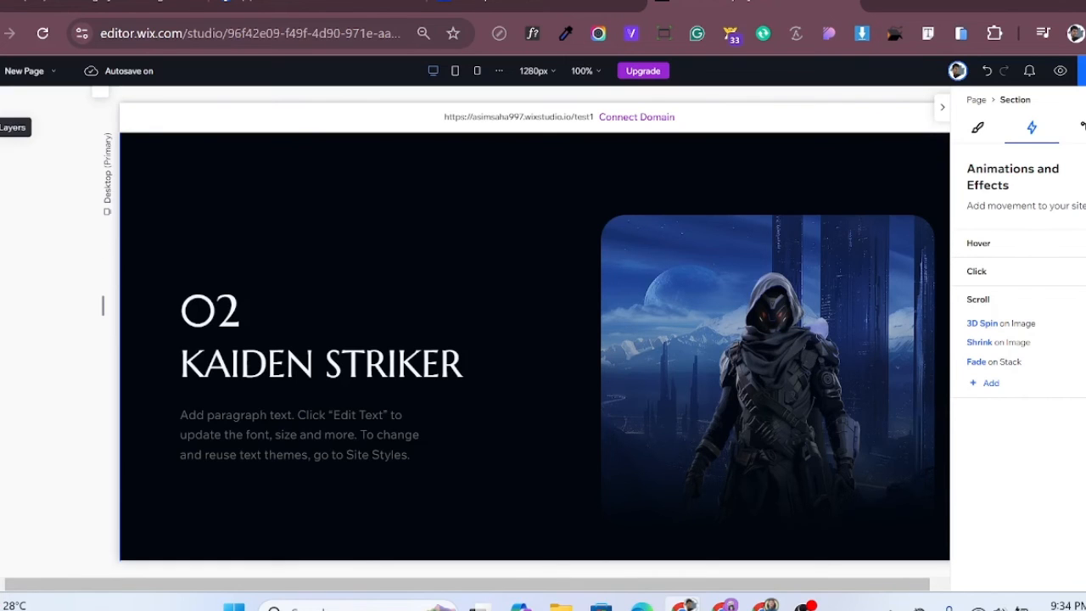
Expand the 02 Kaiden Striker section and its container in the layer tree to examine their nested images.
click(2, 128)
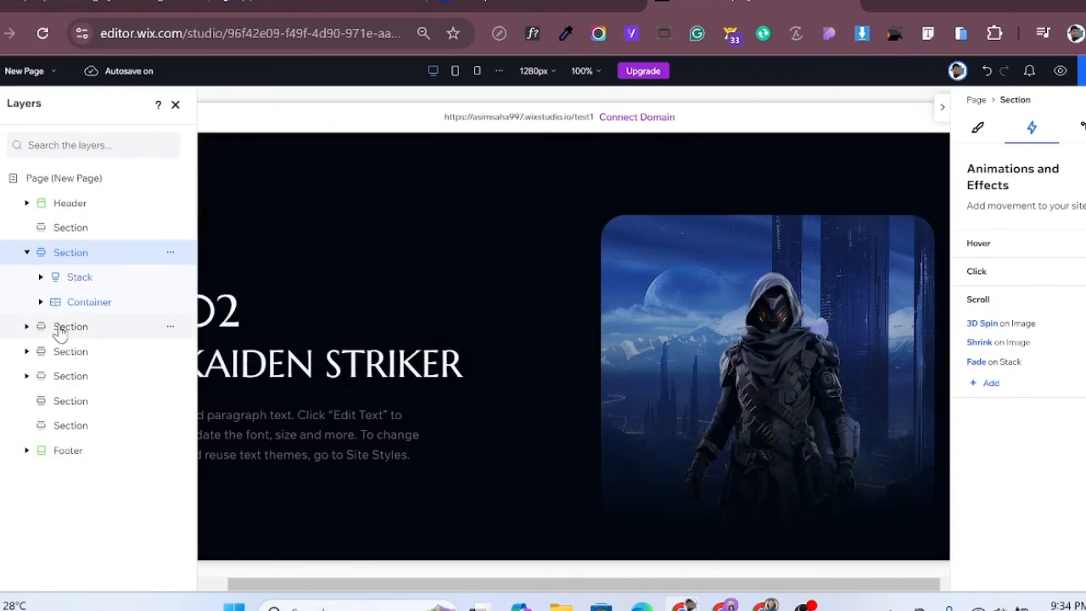
click(26, 252)
click(70, 287)
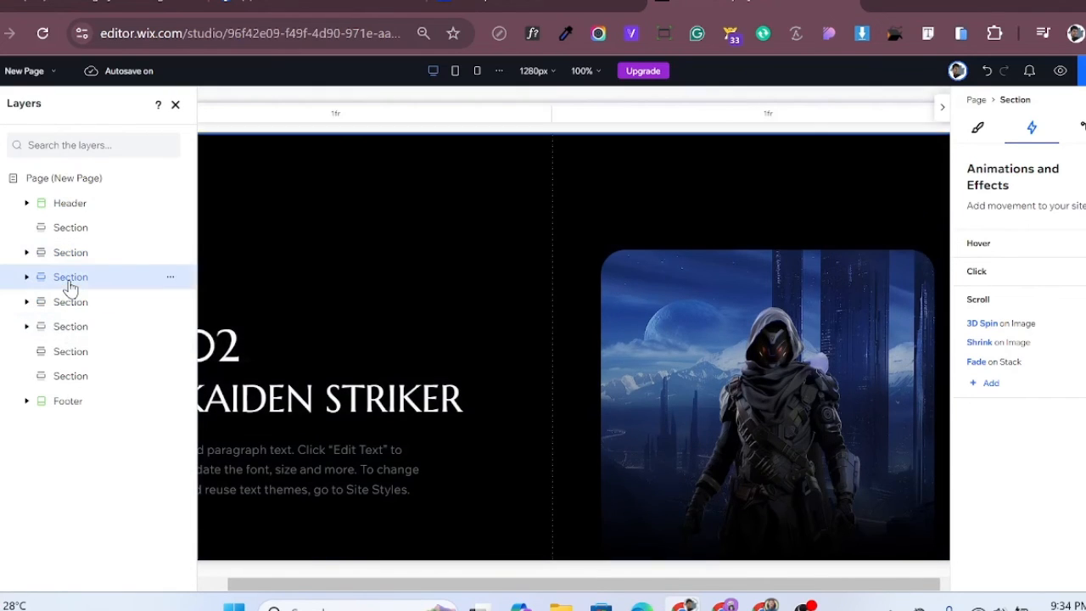
click(27, 278)
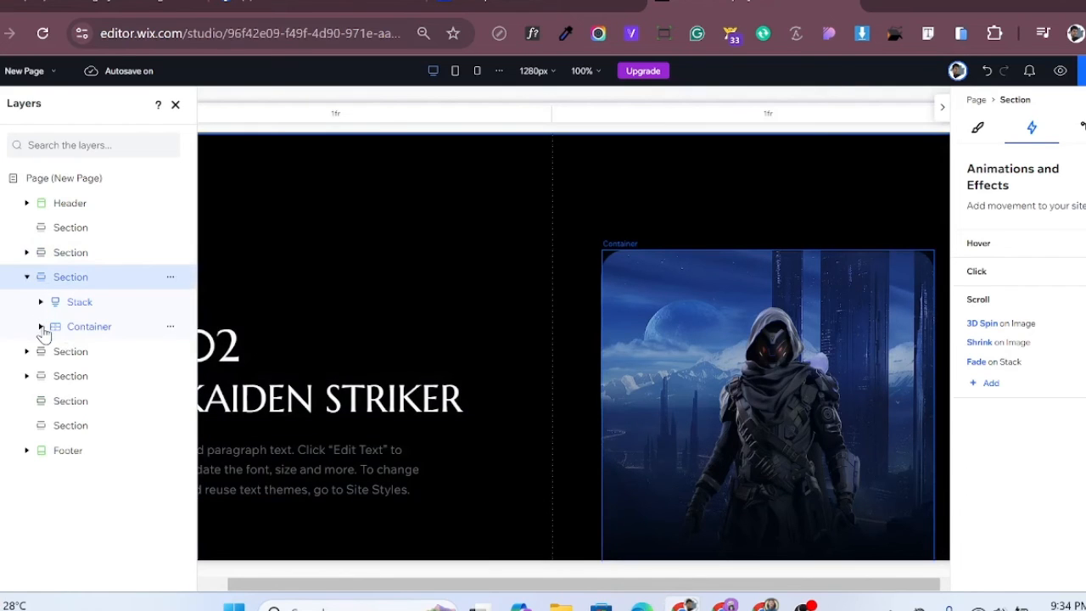
click(41, 326)
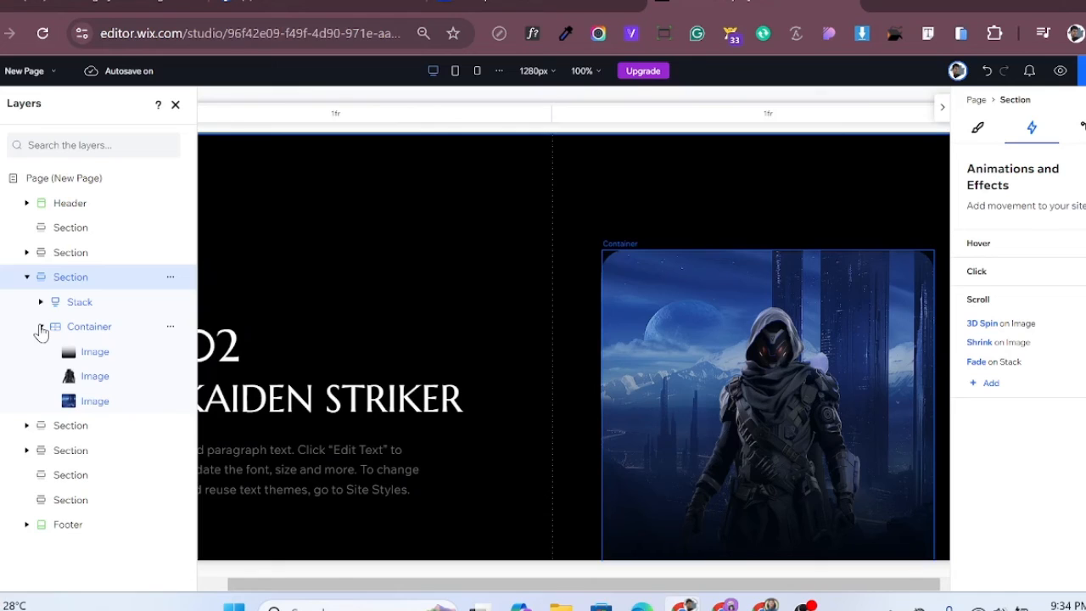
Check the scroll animations assigned to Kaiden Striker's background and character images, then reselect the whole section.
click(89, 410)
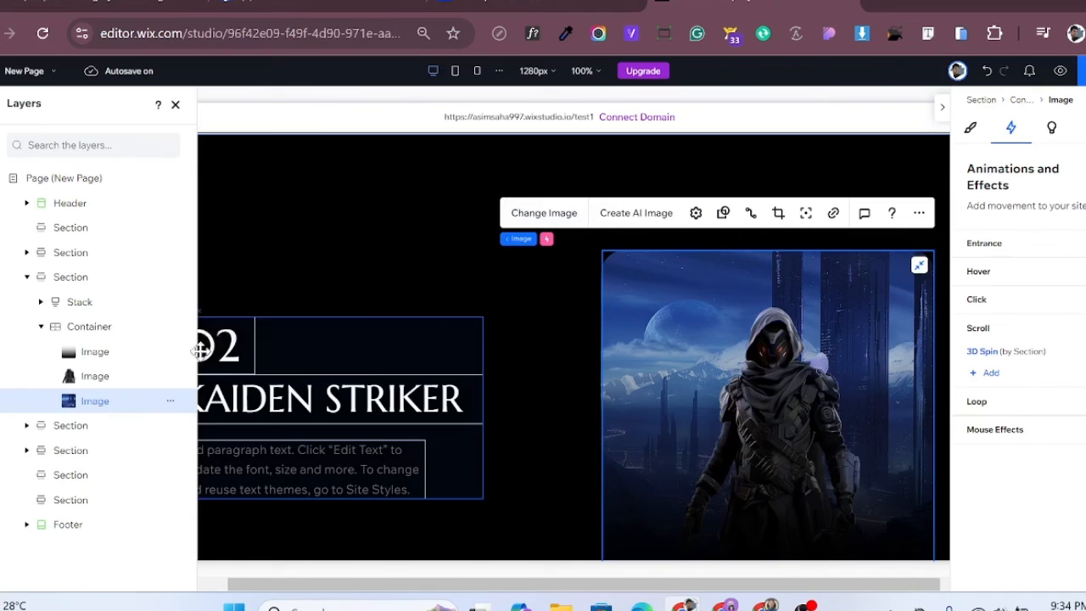
click(90, 380)
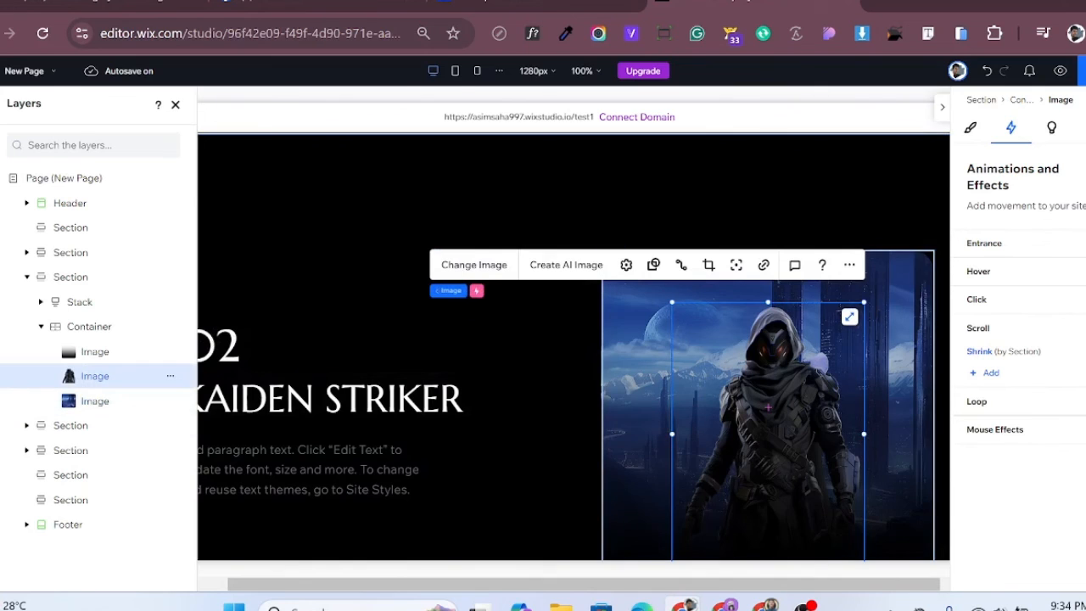
click(227, 274)
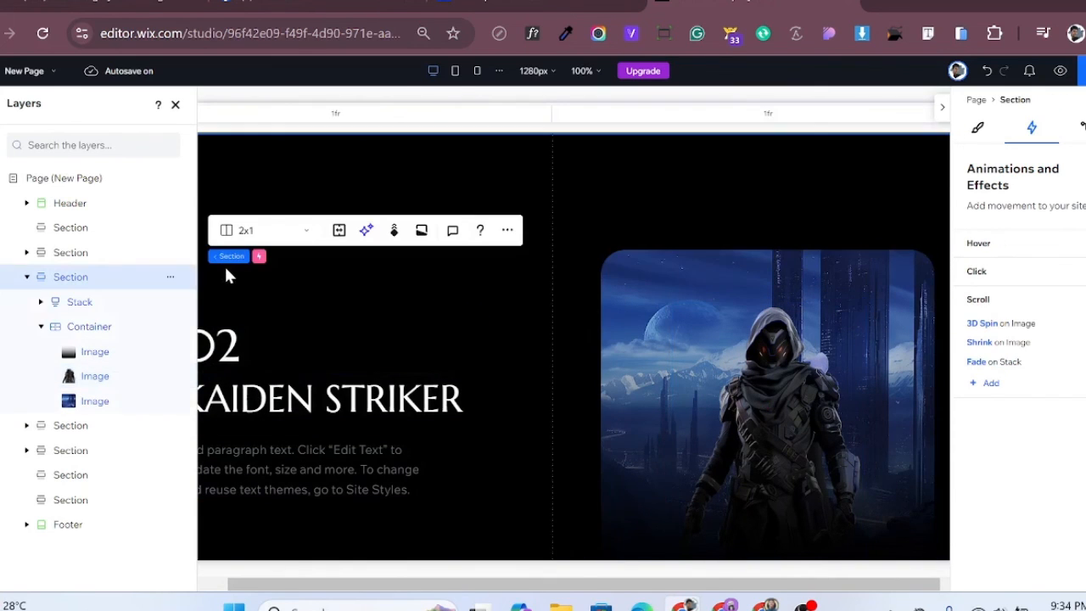
Close the layer tree and look over the remaining character sections down to 04 Orion Reyes.
click(176, 105)
scroll(315, 187, down, 5)
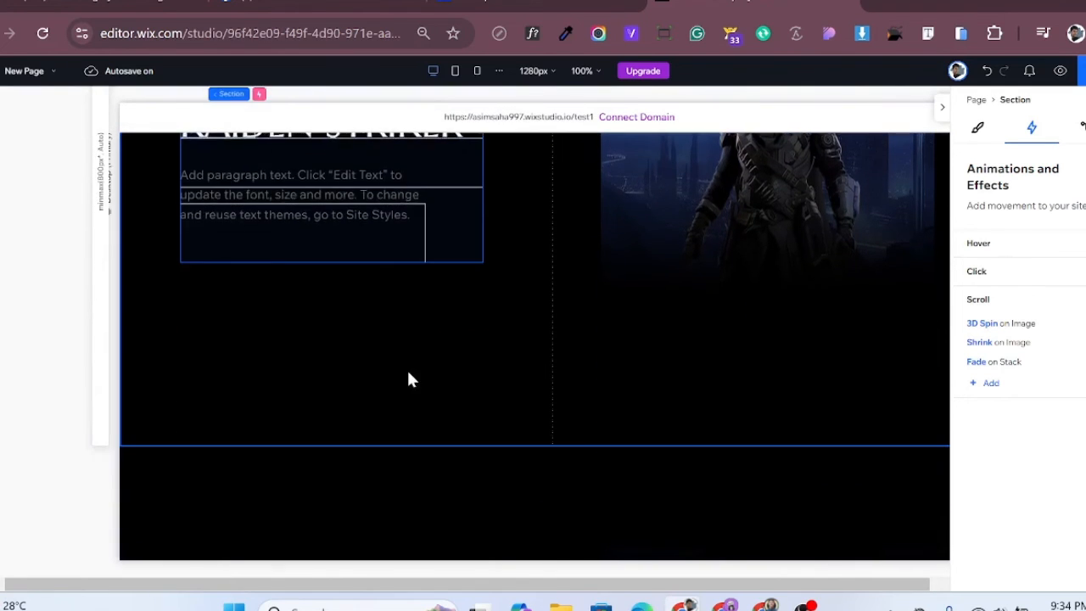
scroll(408, 379, down, 10)
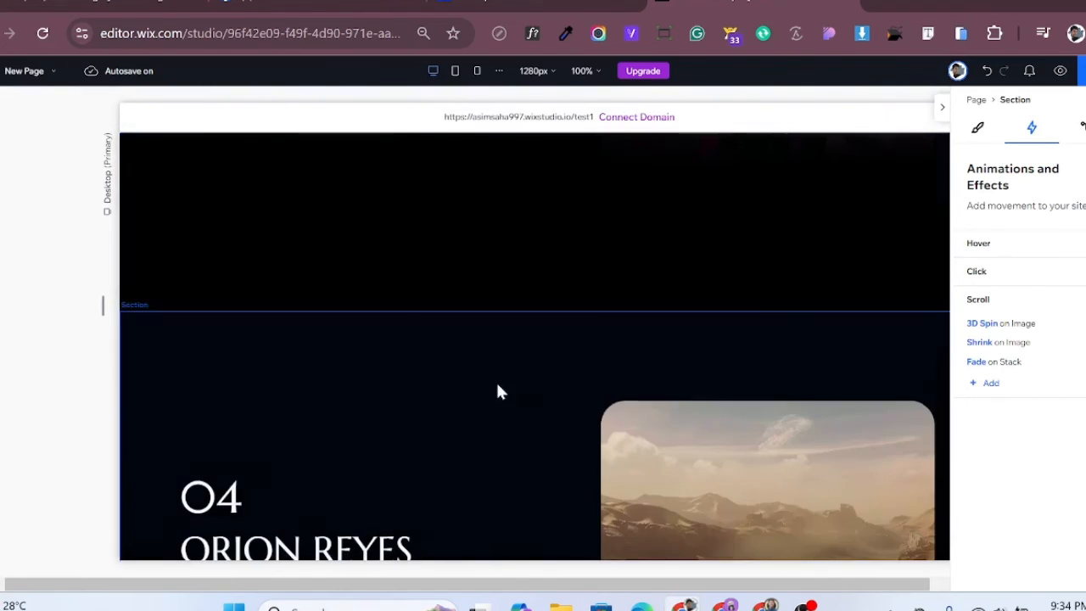
scroll(531, 419, down, 3)
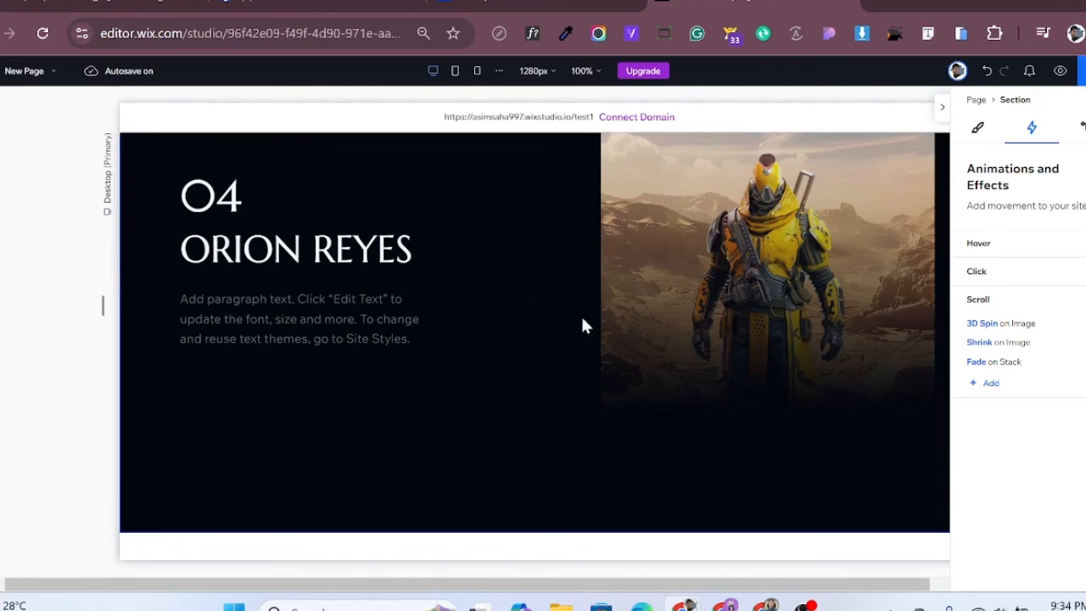
scroll(514, 393, up, 2)
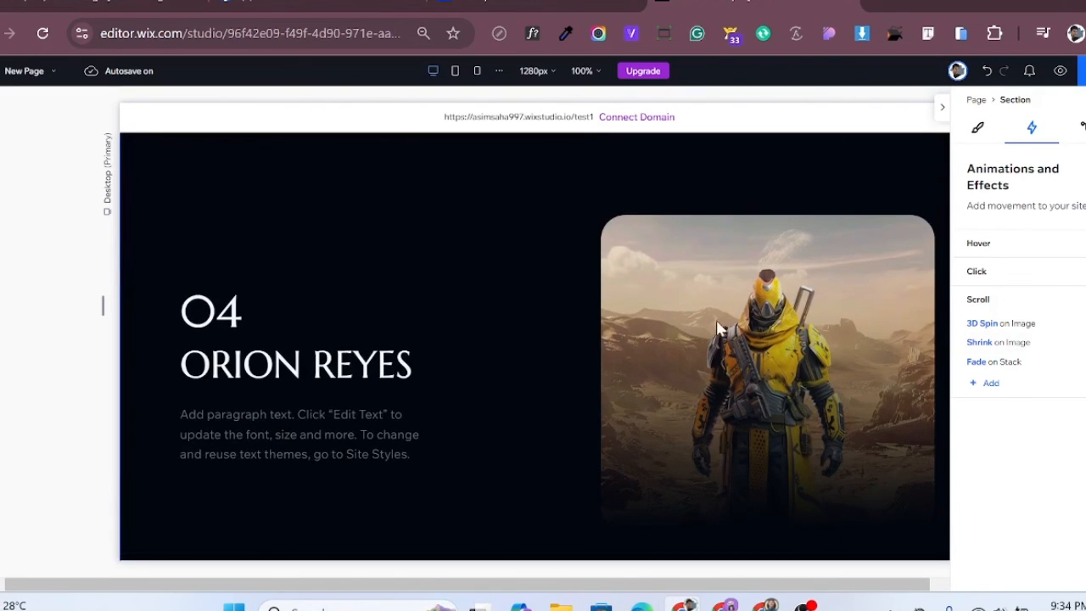
Preview the page from its top and examine the scroll animations of the character sections down to 04 Orion Reyes.
scroll(469, 325, up, 8)
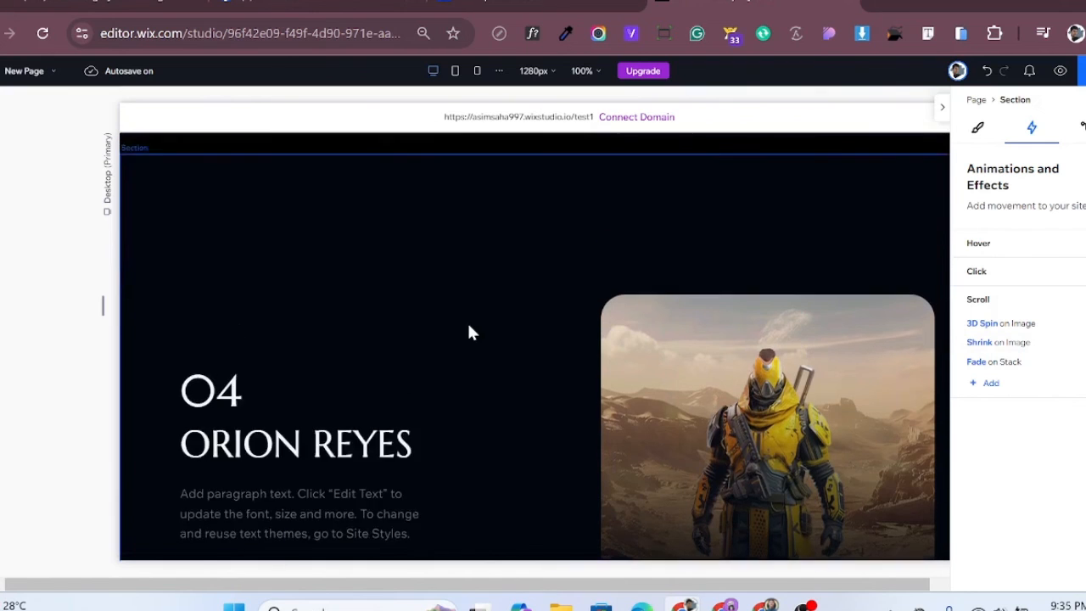
scroll(469, 324, up, 10)
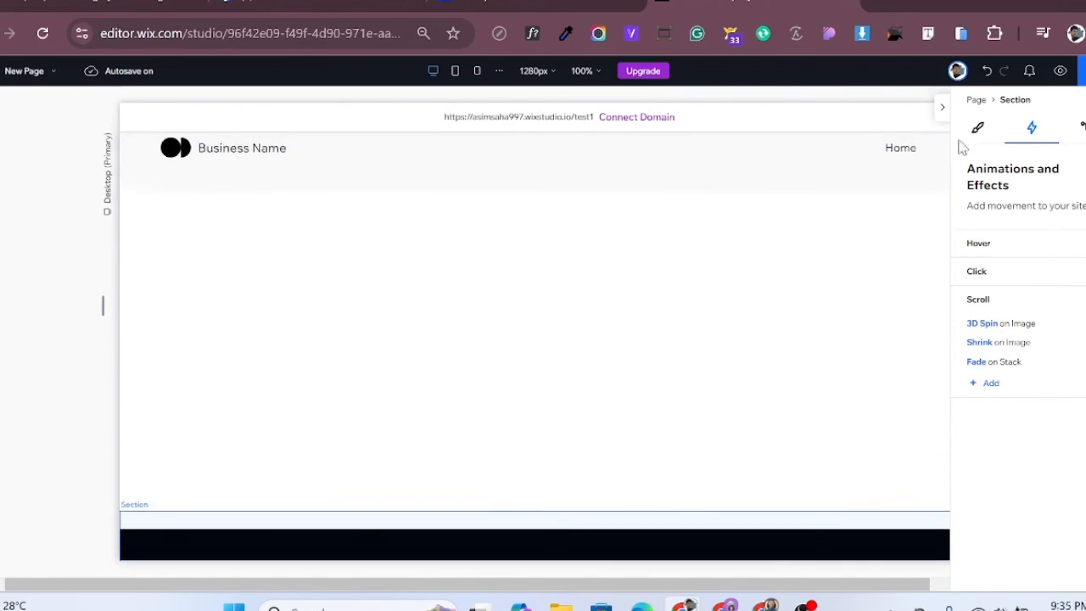
click(1060, 76)
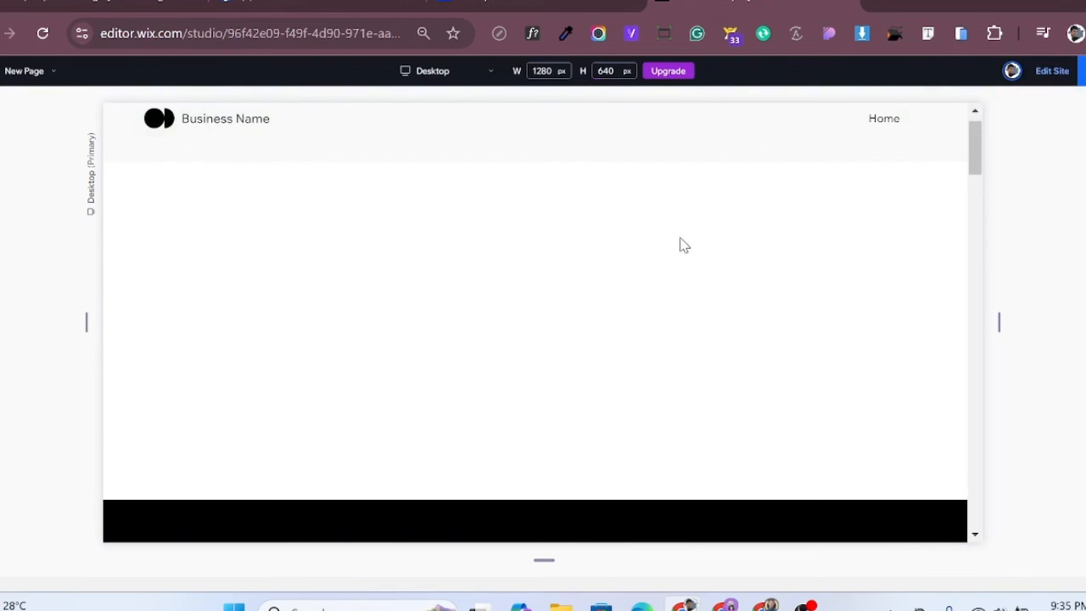
scroll(645, 294, down, 5)
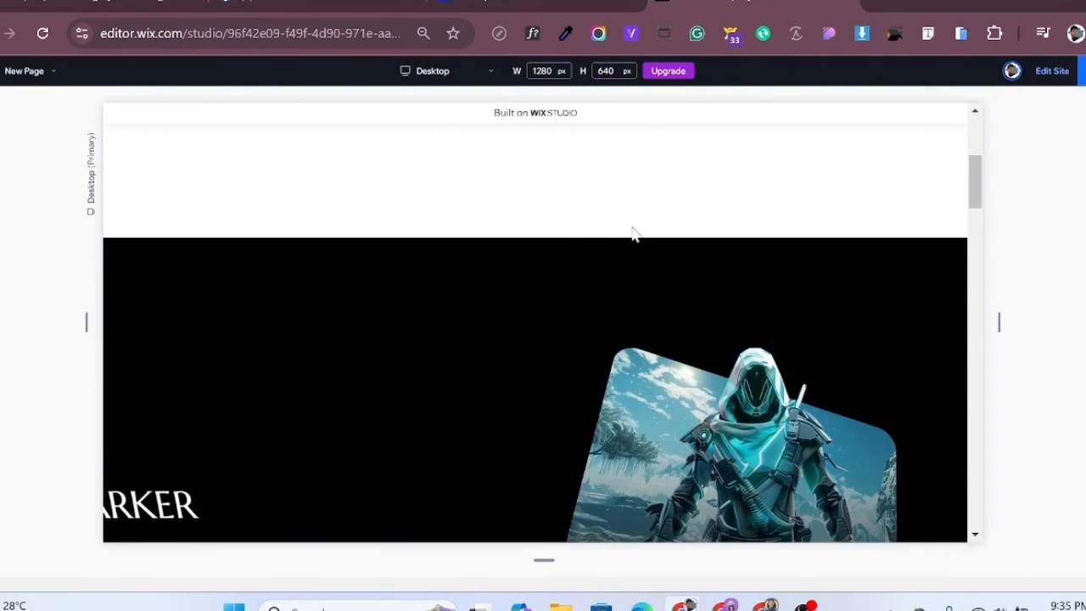
scroll(529, 231, down, 3)
scroll(529, 231, down, 6)
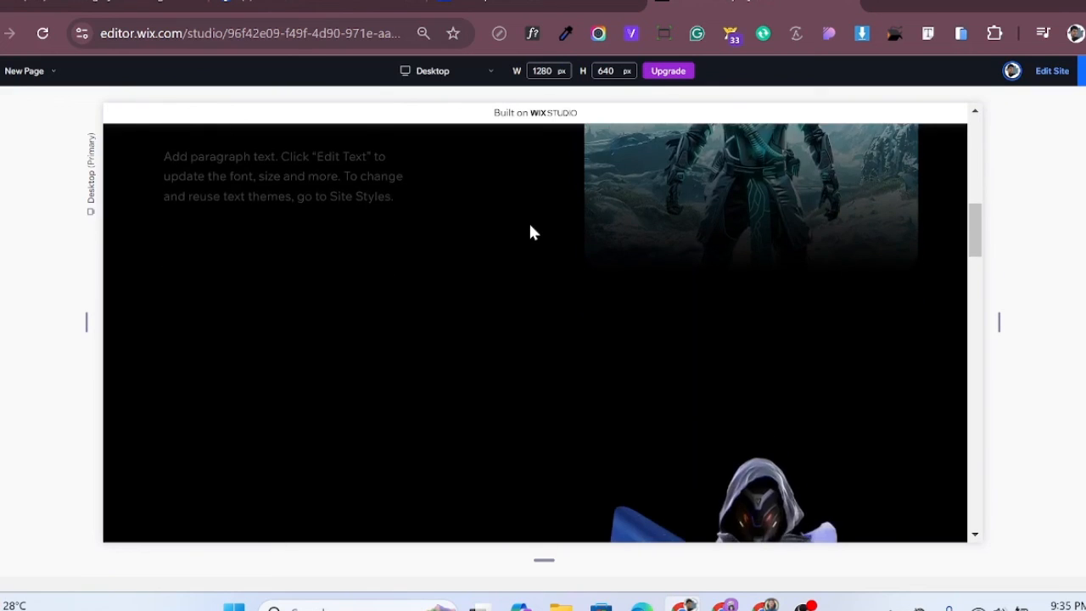
scroll(529, 219, down, 7)
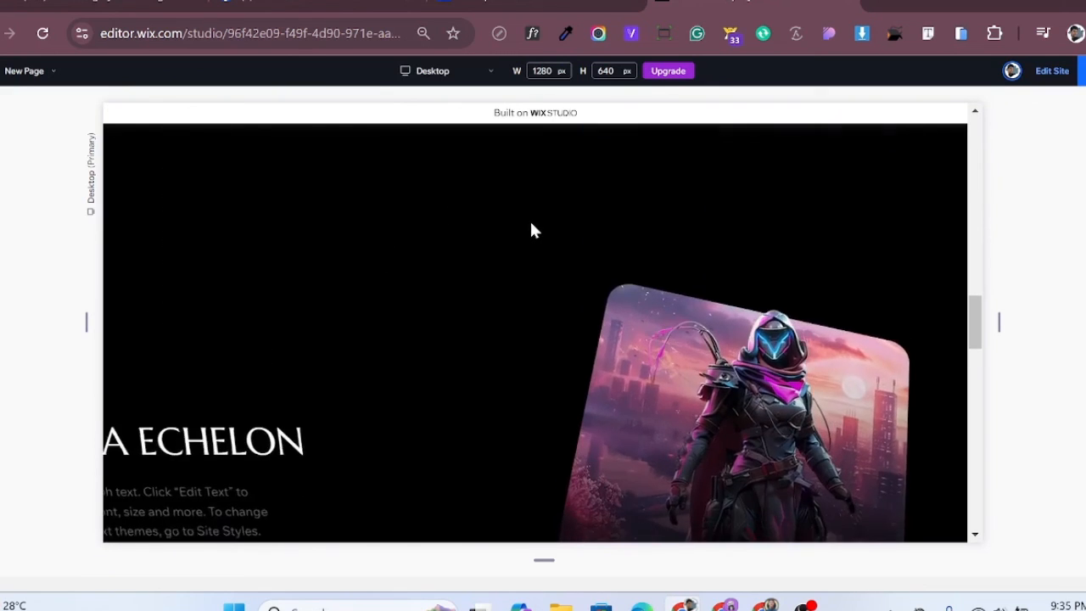
scroll(530, 230, down, 6)
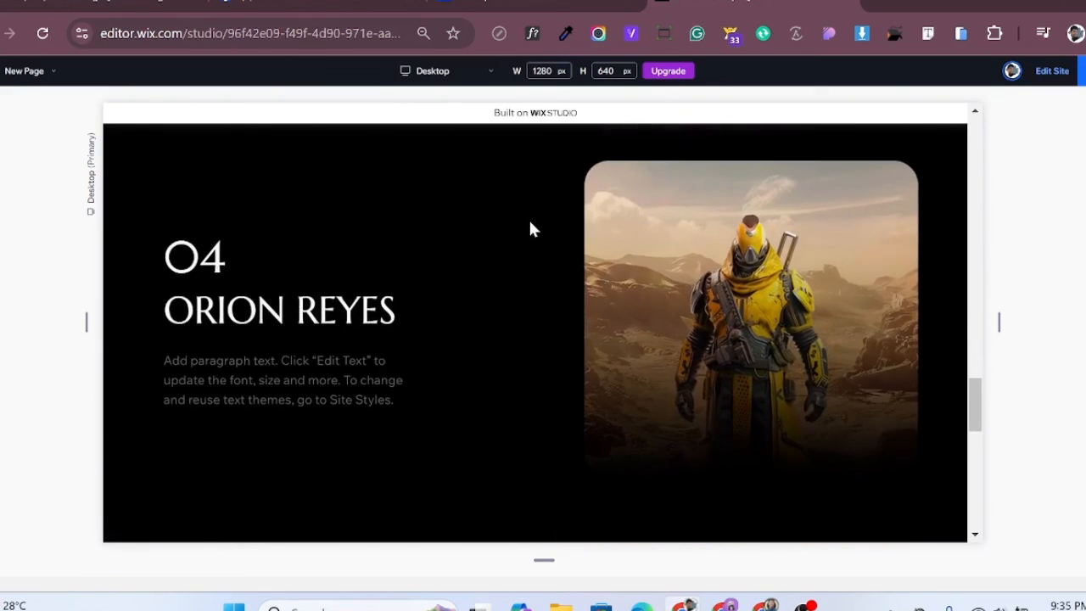
Examine how the section animations play in reverse from Orion Reyes back up to Vex Harker.
scroll(531, 229, up, 4)
scroll(530, 219, up, 5)
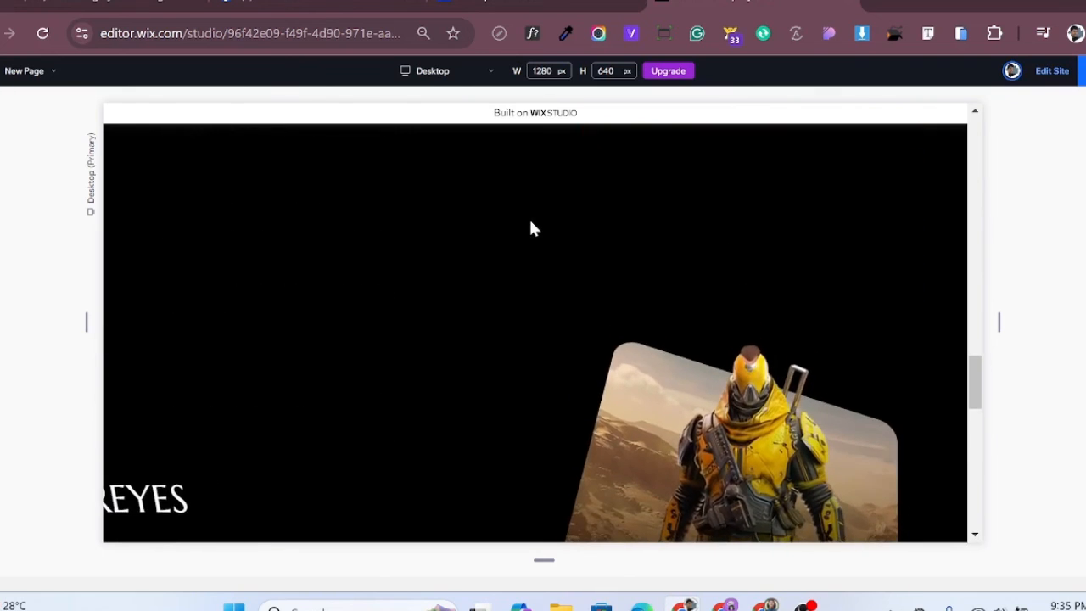
scroll(645, 399, up, 2)
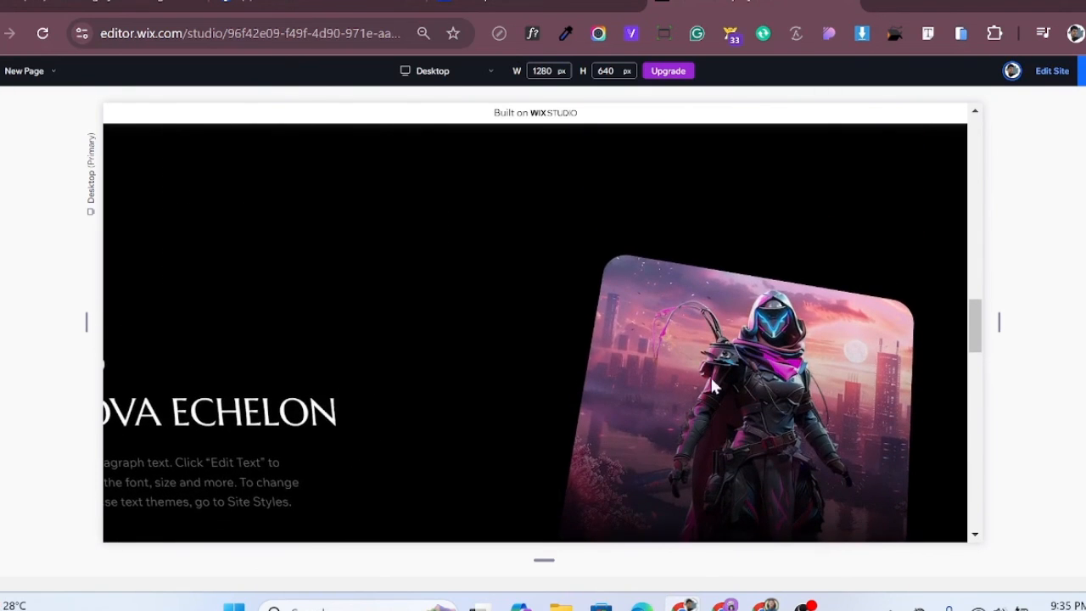
scroll(501, 391, up, 4)
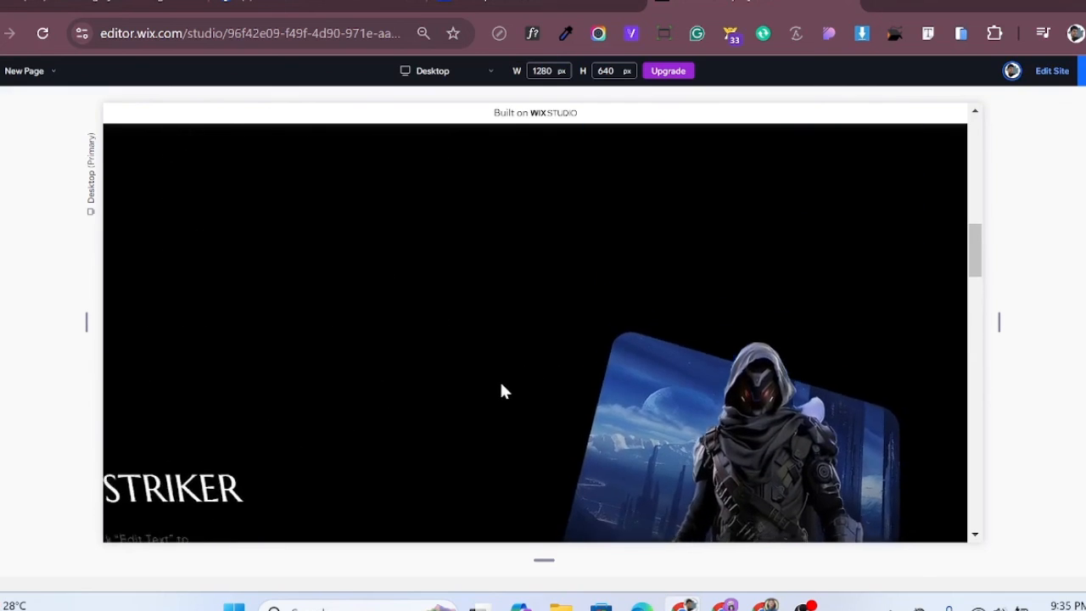
scroll(501, 391, up, 3)
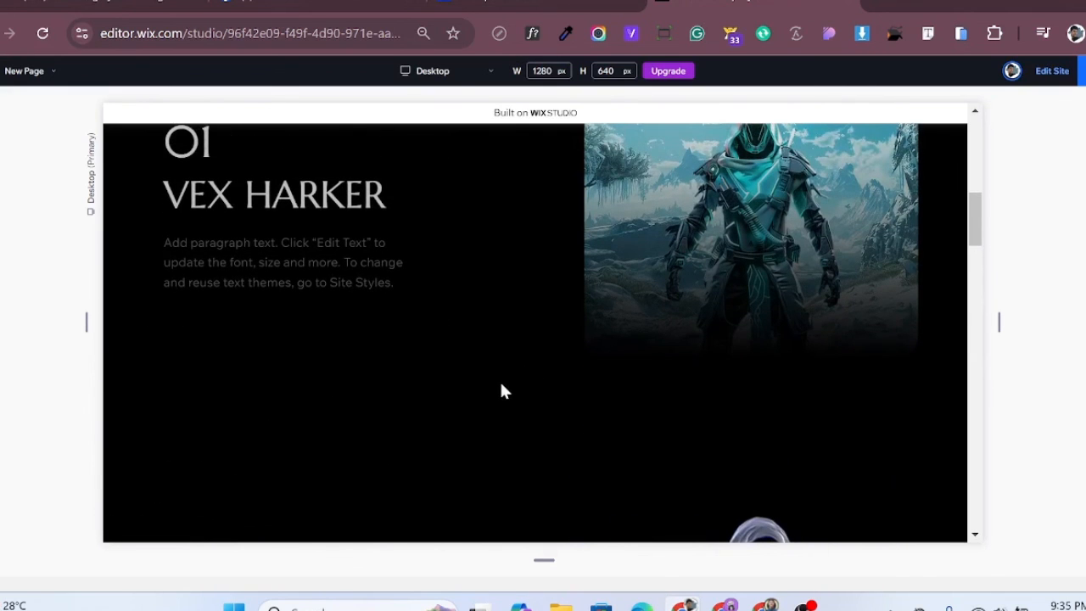
scroll(500, 390, up, 3)
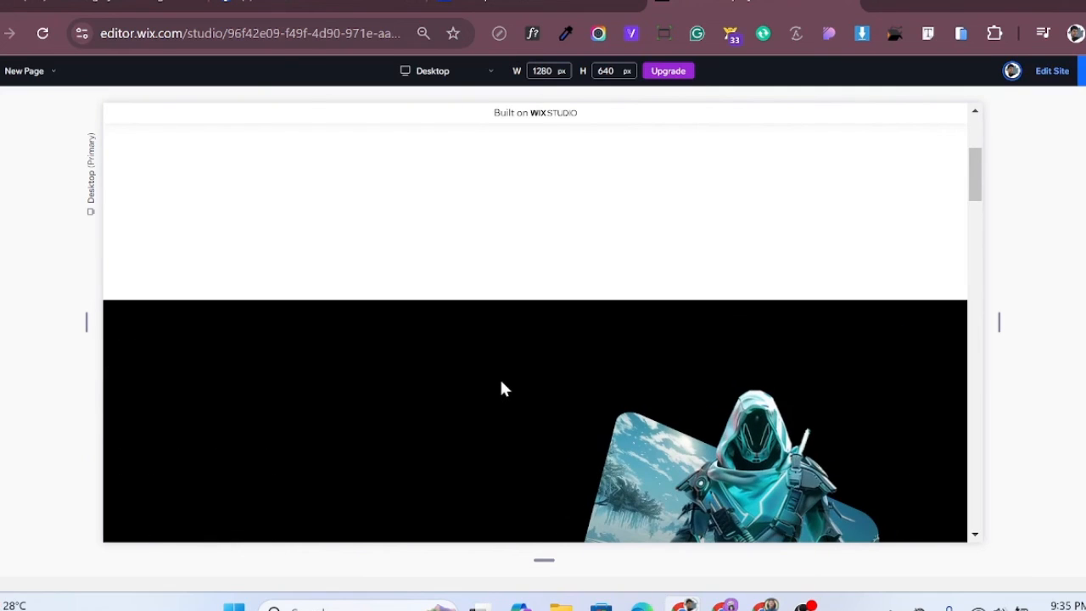
Replay the Vex Harker section's scroll animation in the preview and return to the top of the page.
scroll(502, 389, down, 3)
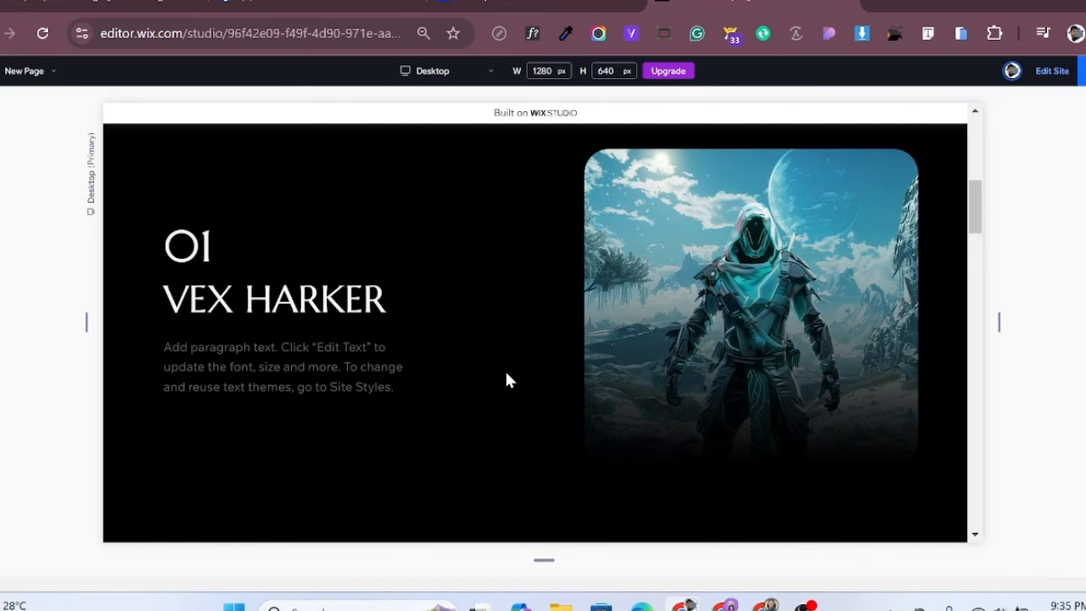
scroll(506, 379, up, 3)
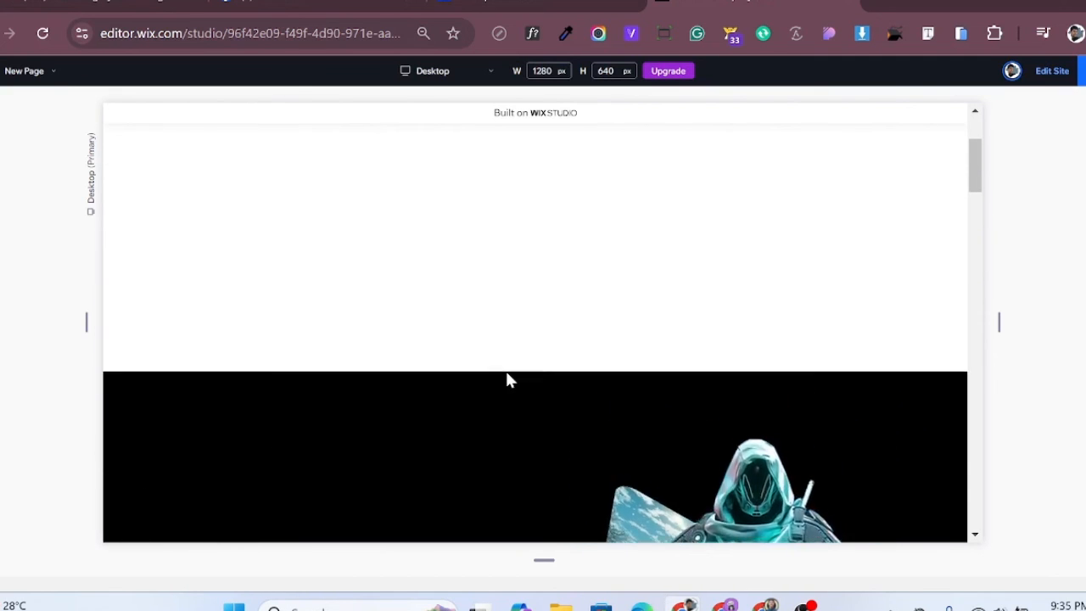
scroll(560, 381, up, 5)
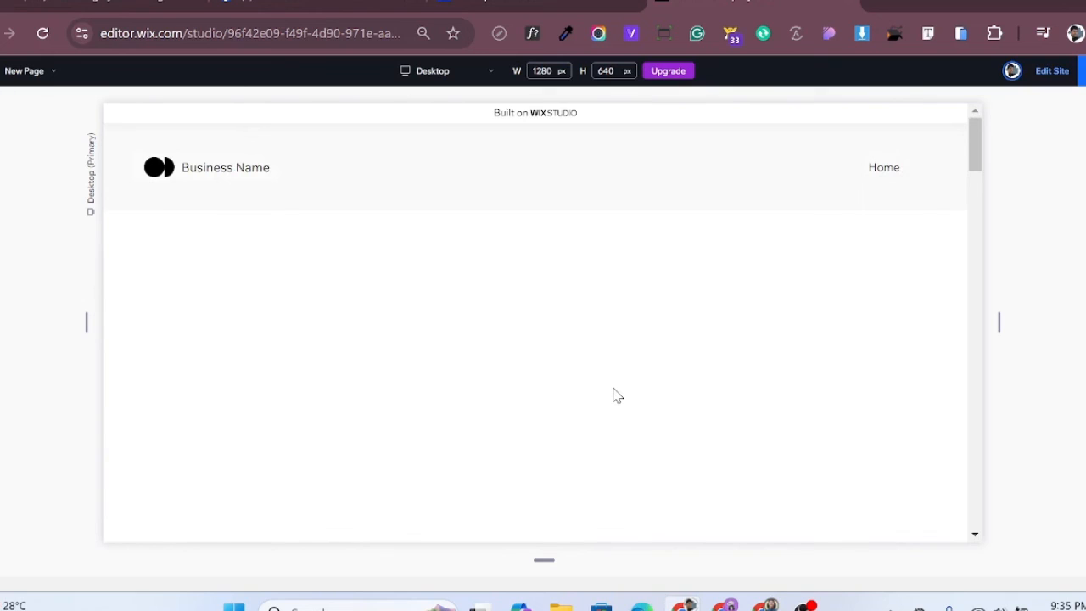